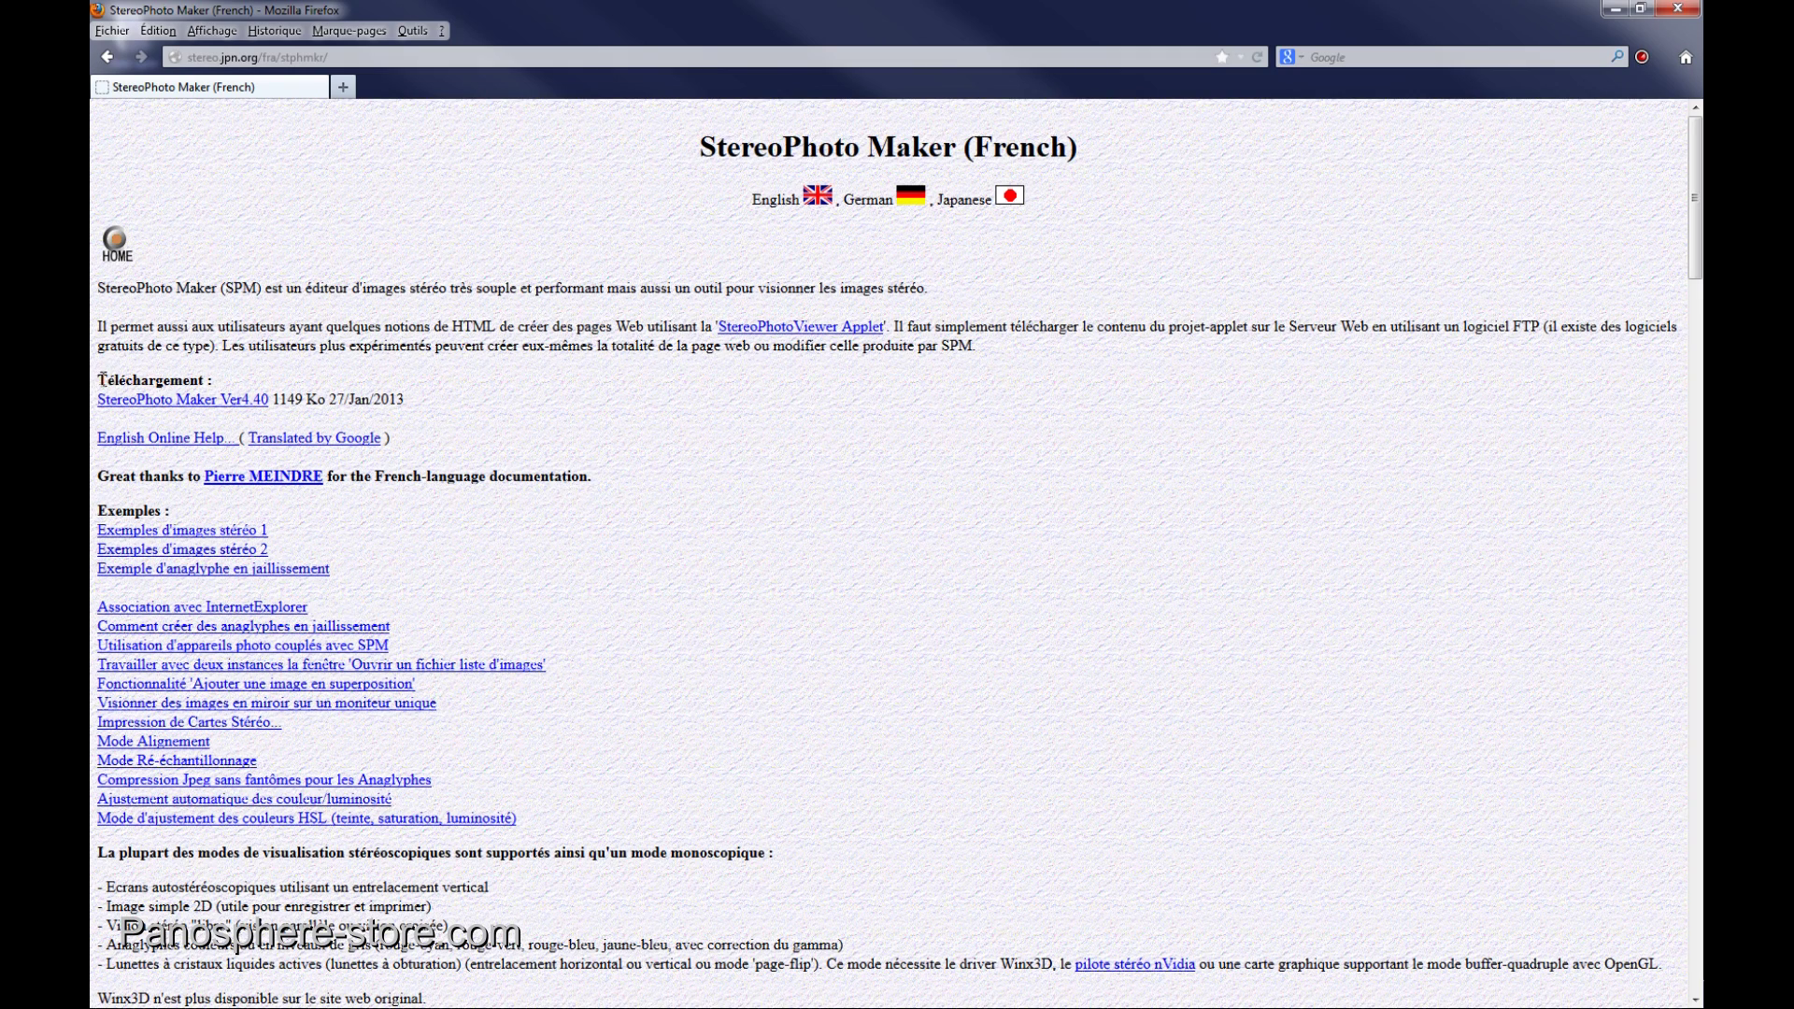
Step: Download the StereoPhoto Maker Ver4.40 archive stphmkrf440.zip, save it to the desktop (Bureau), and close the browser
left_click_drag(99, 374, 215, 385)
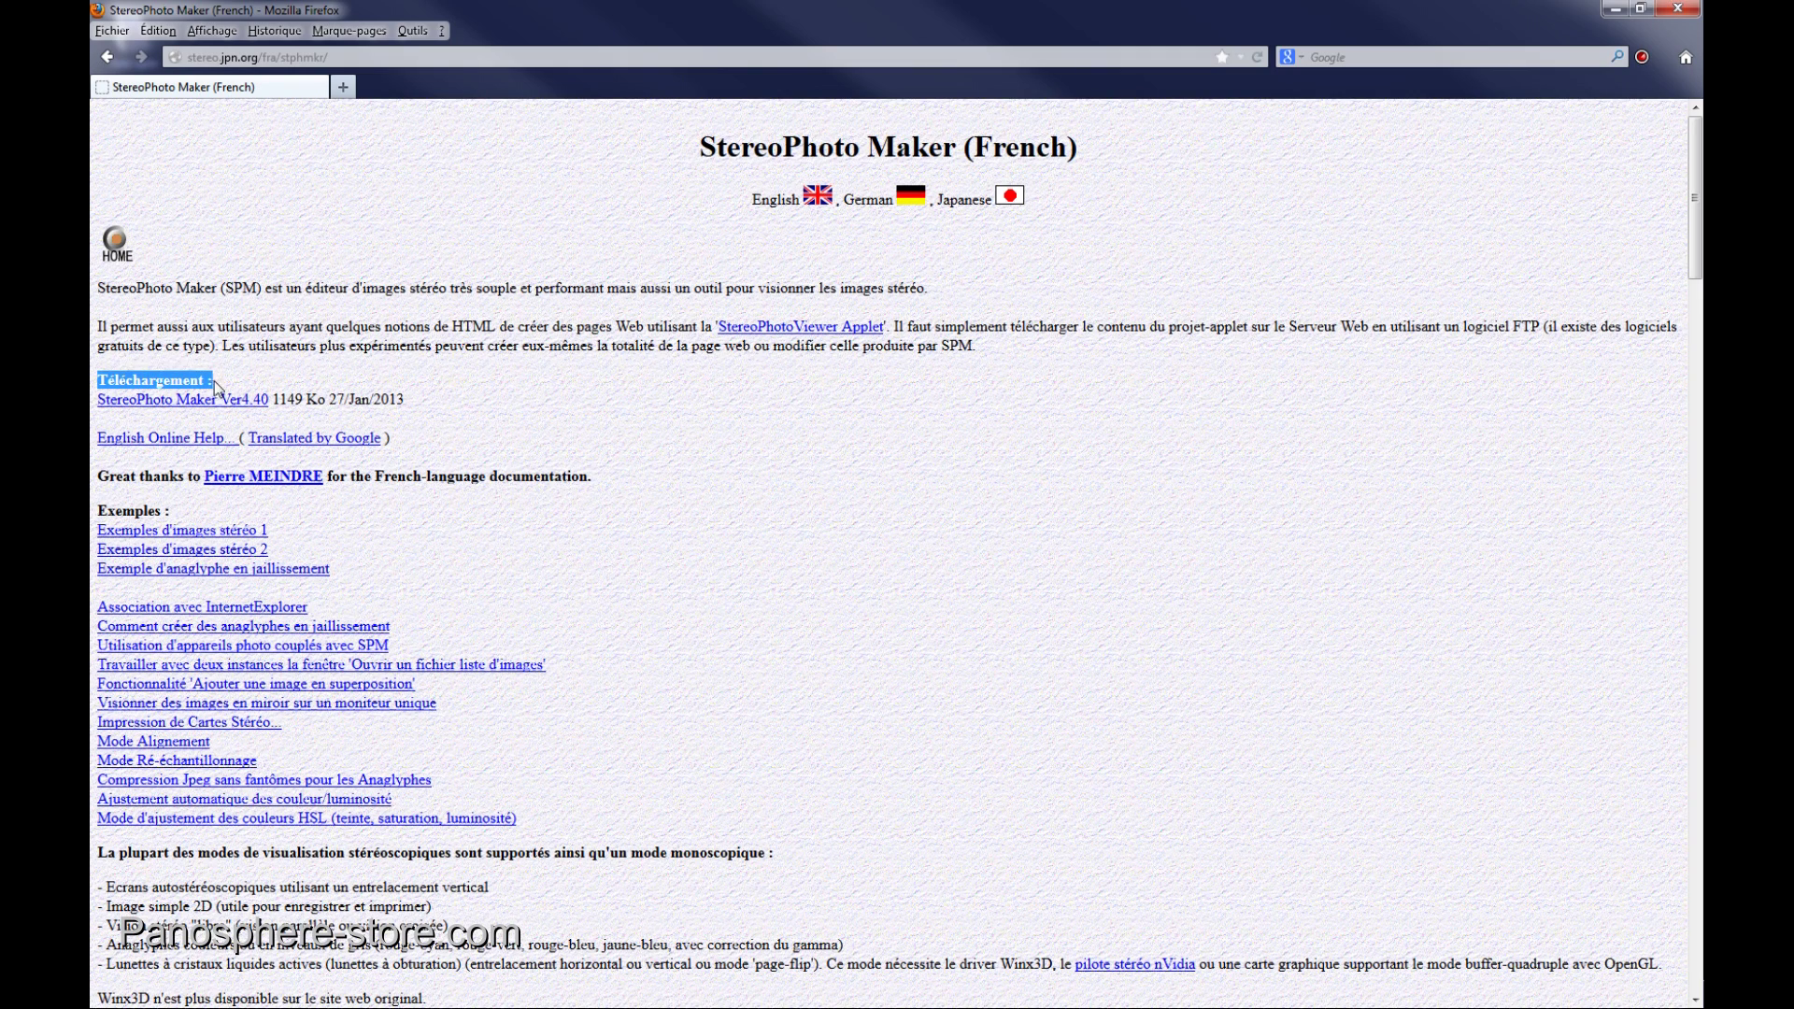
left_click(174, 404)
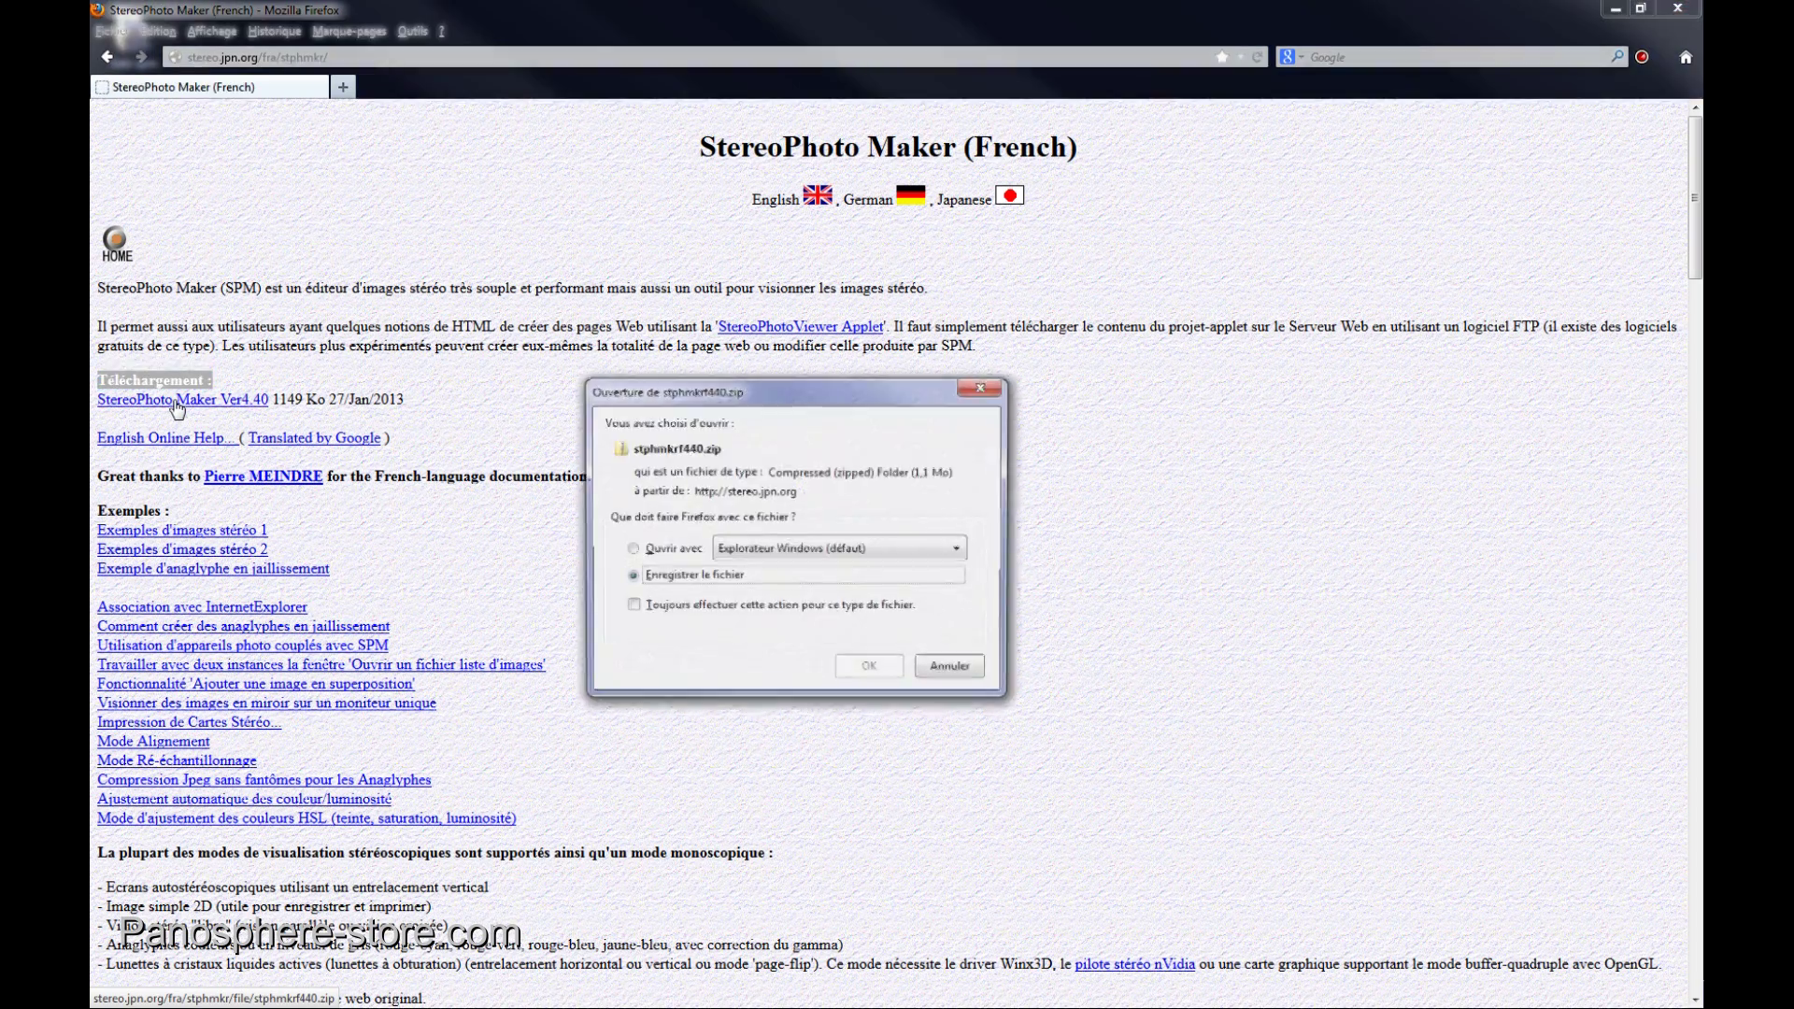
left_click(869, 669)
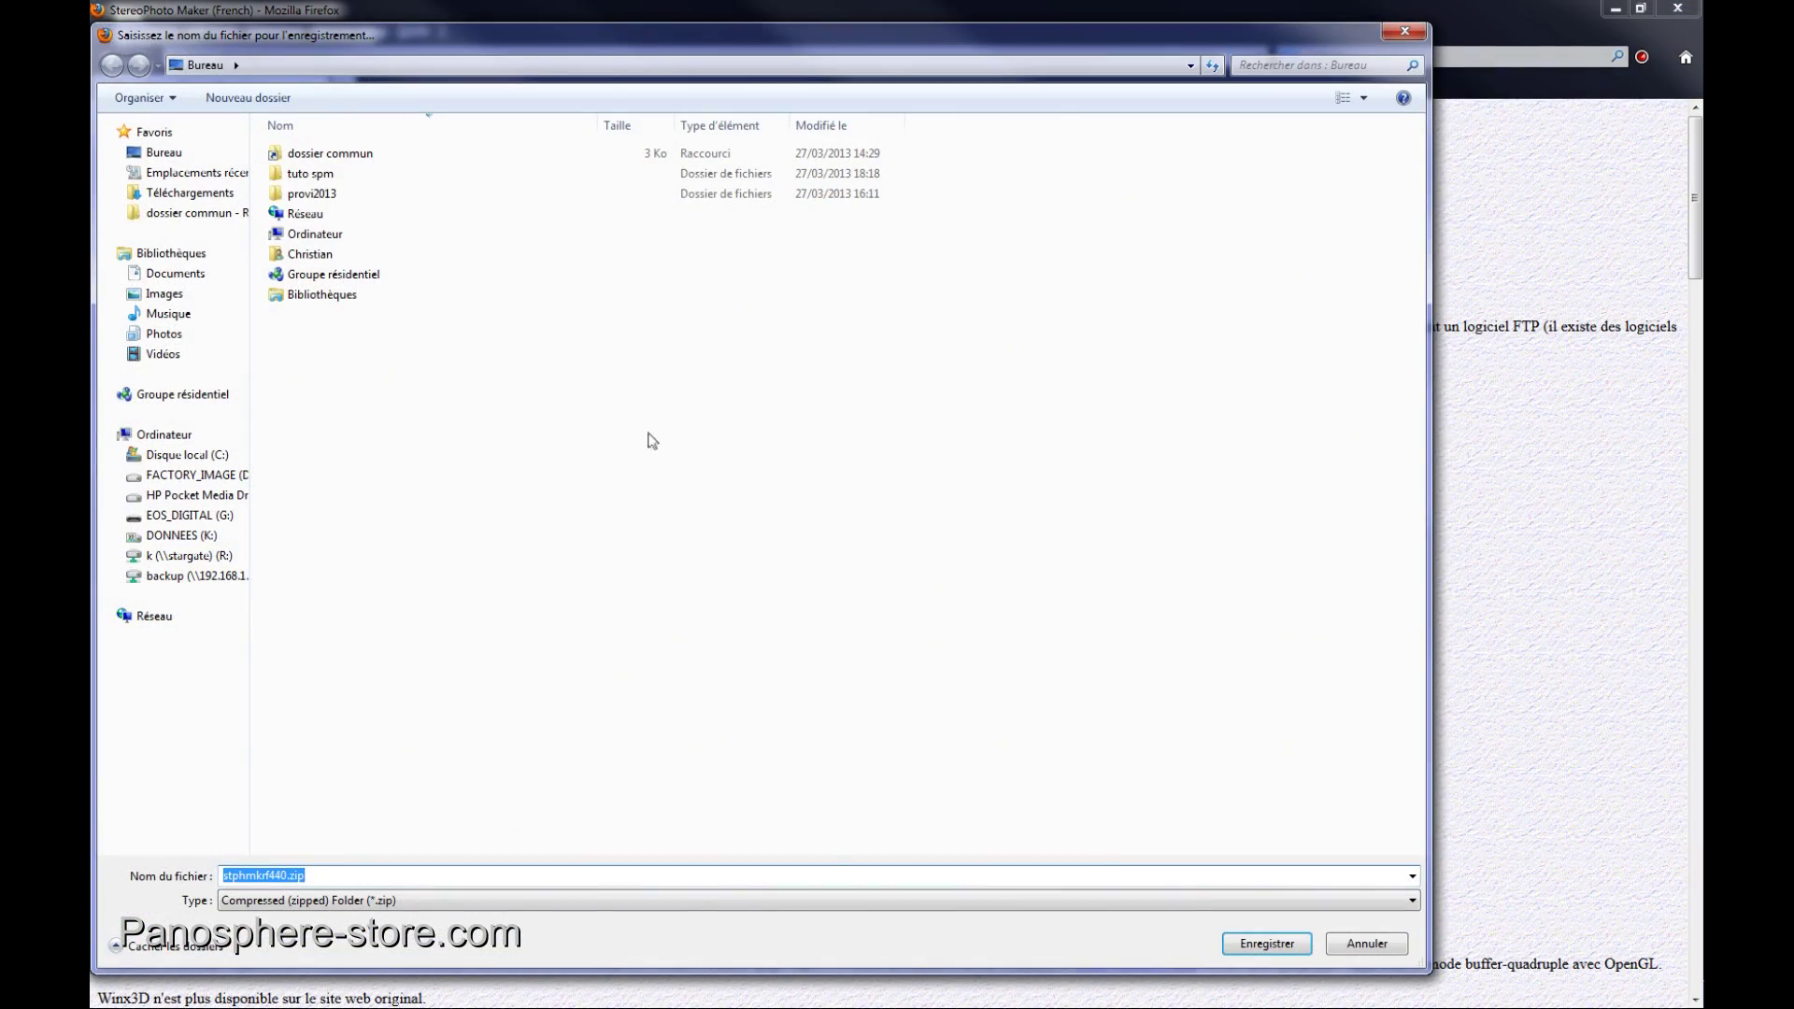
left_click(1252, 943)
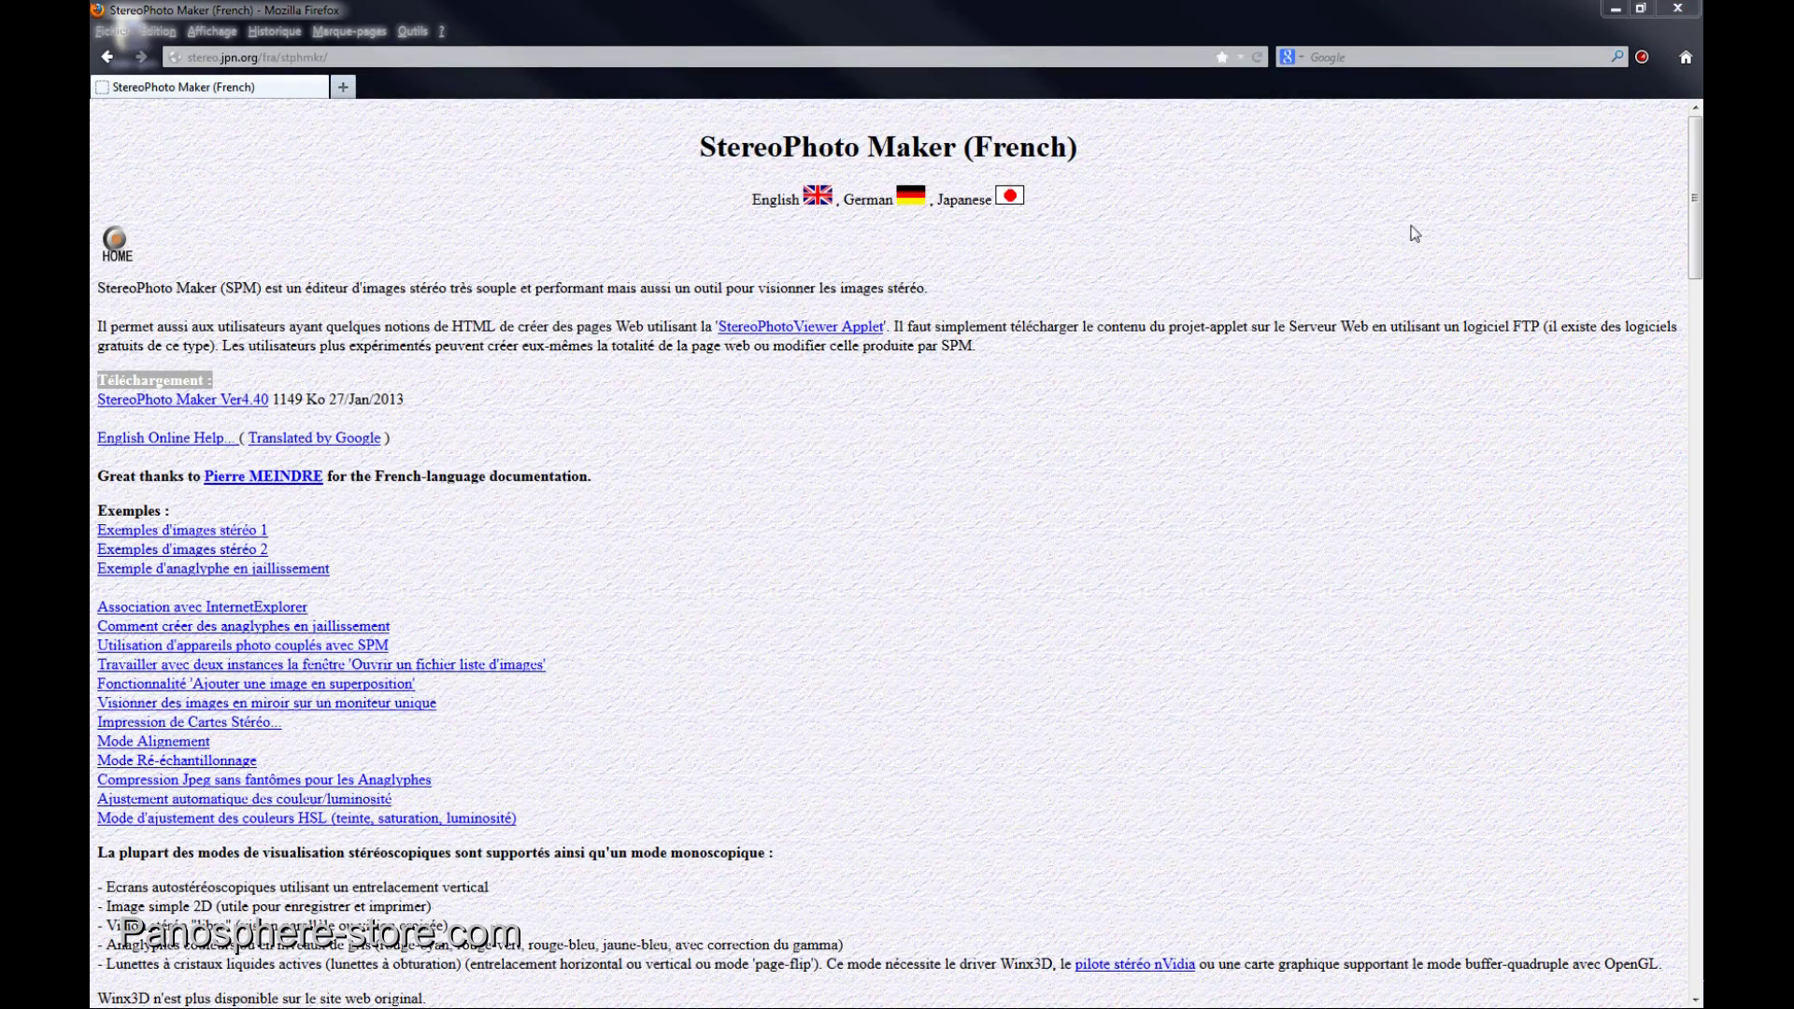
left_click(1640, 8)
left_click(1669, 13)
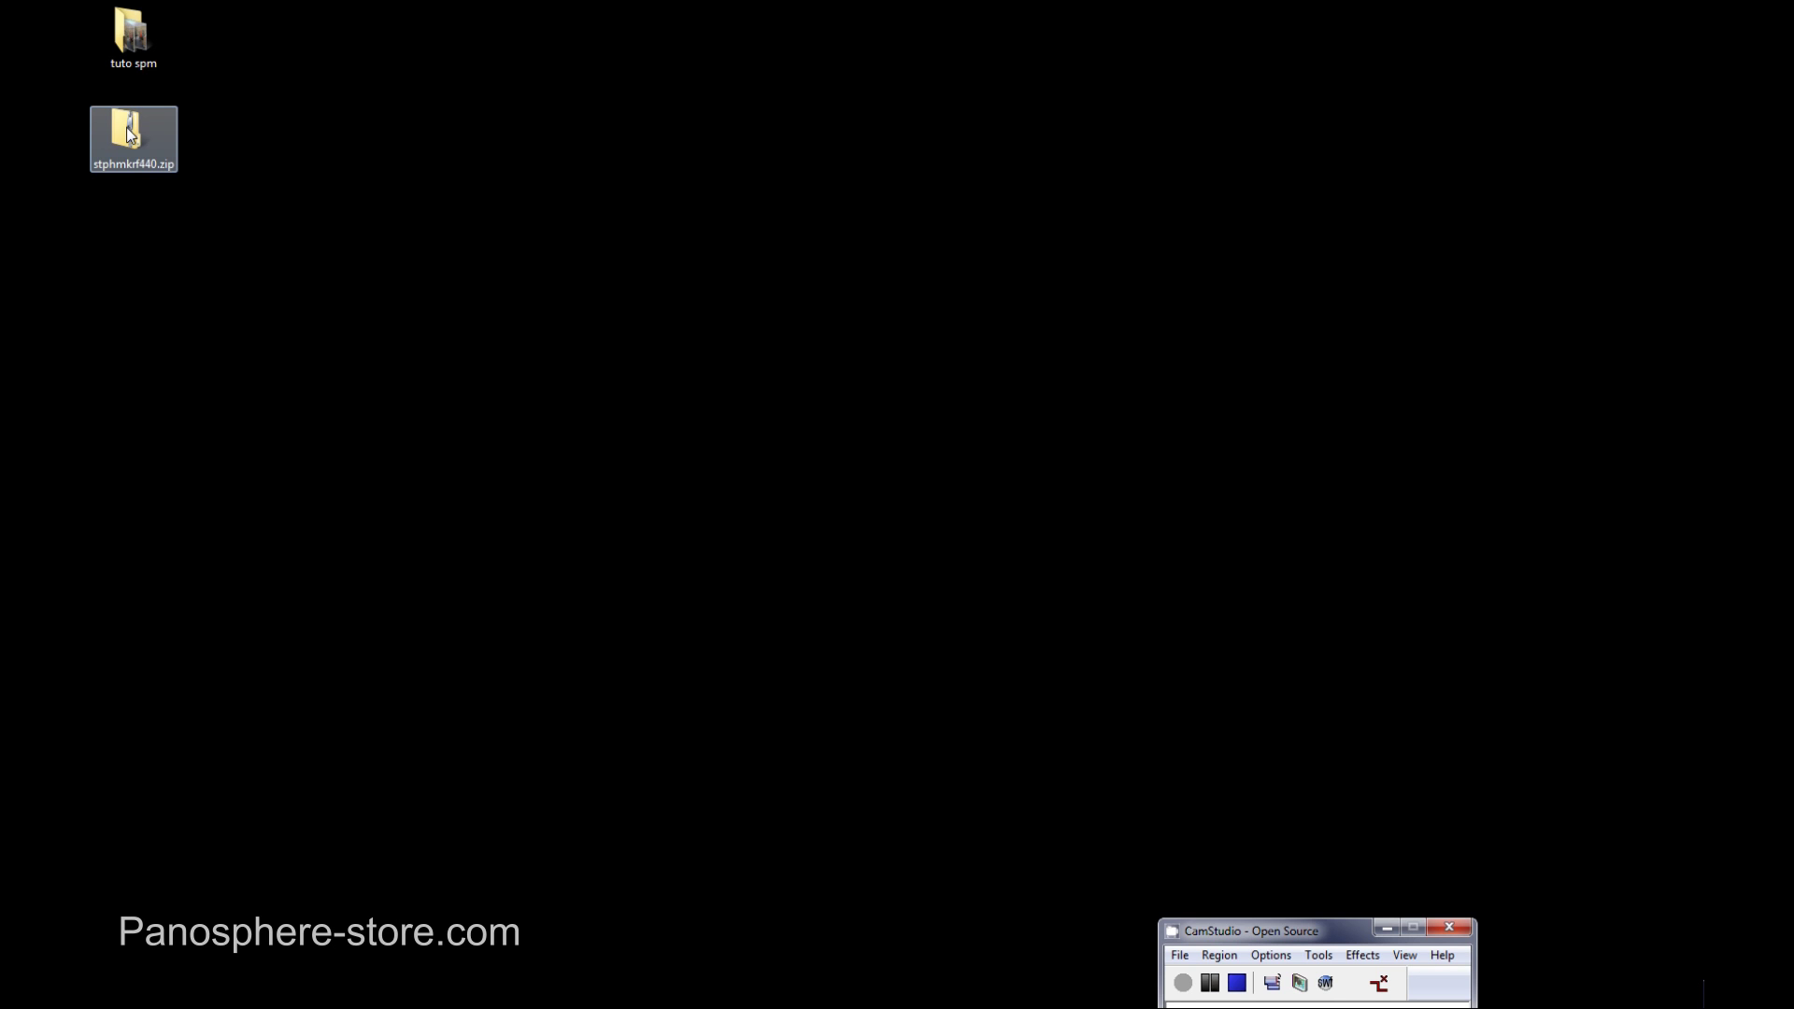
Step: Extract stphmkrf.exe from stphmkrf440.zip to the desktop and place it beside the tuto spm folder
double_click(129, 135)
left_click(604, 384)
left_click_drag(604, 383, 261, 100)
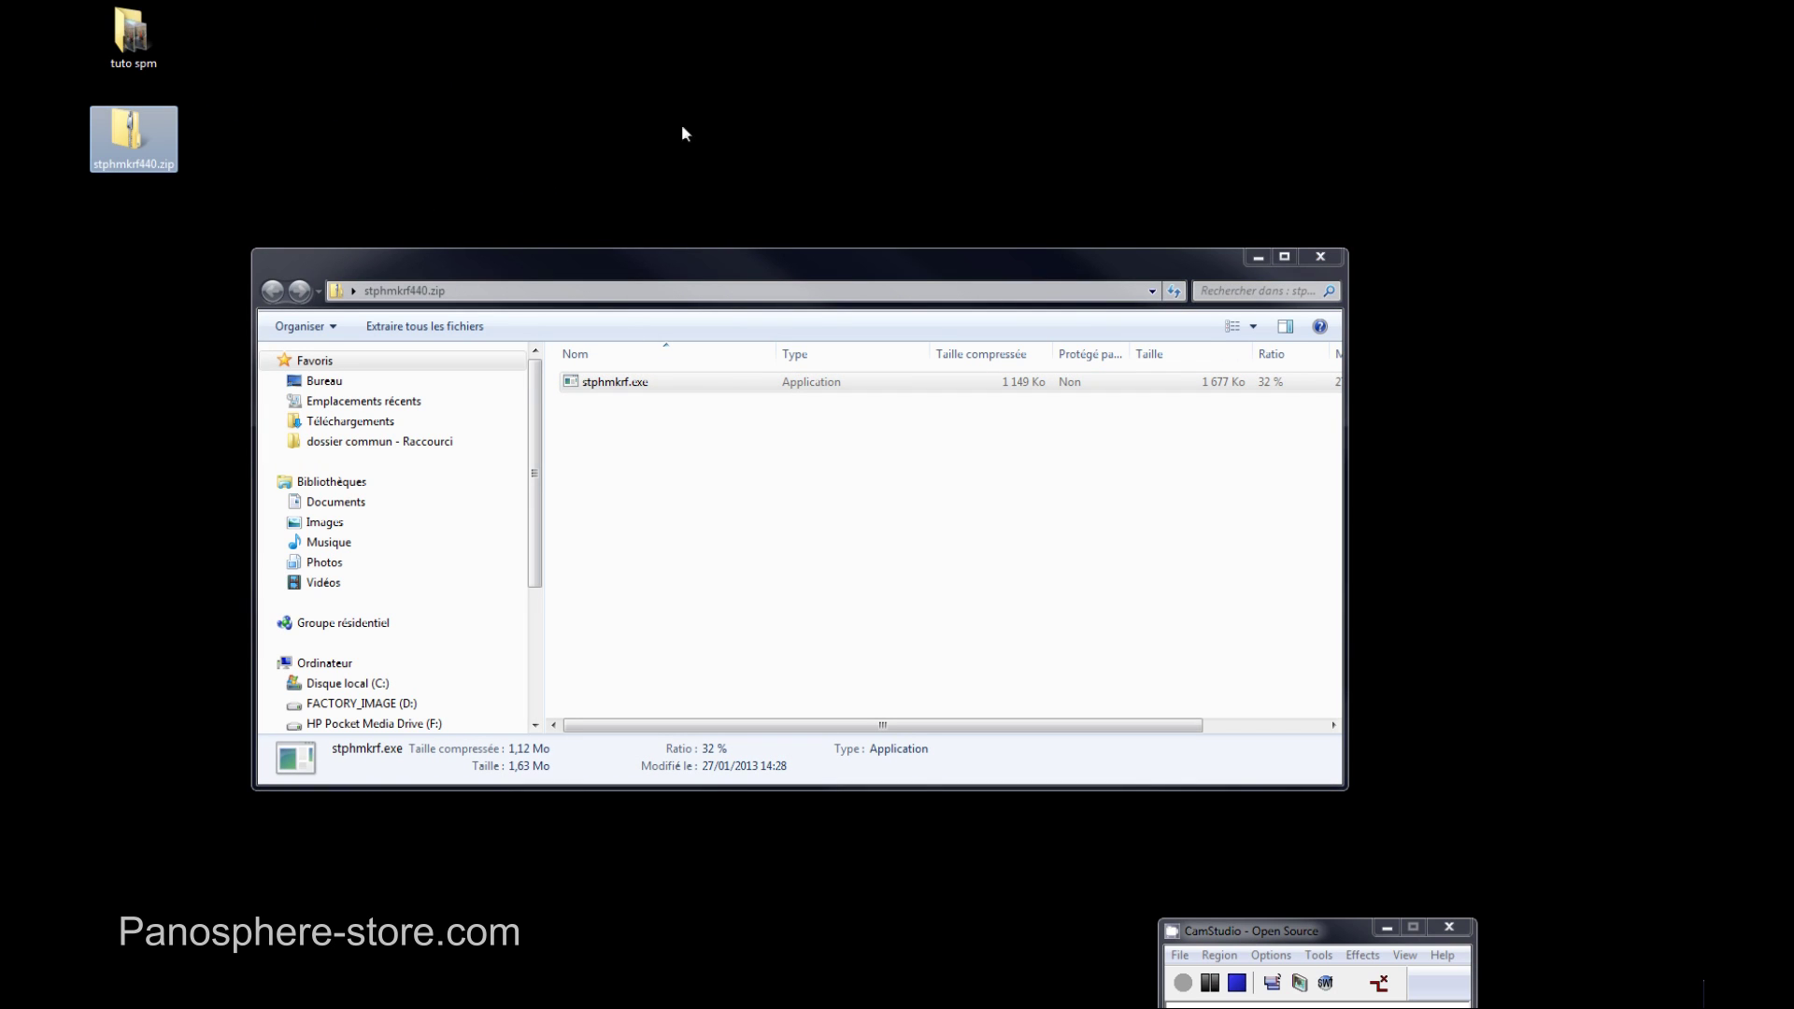
left_click(1321, 256)
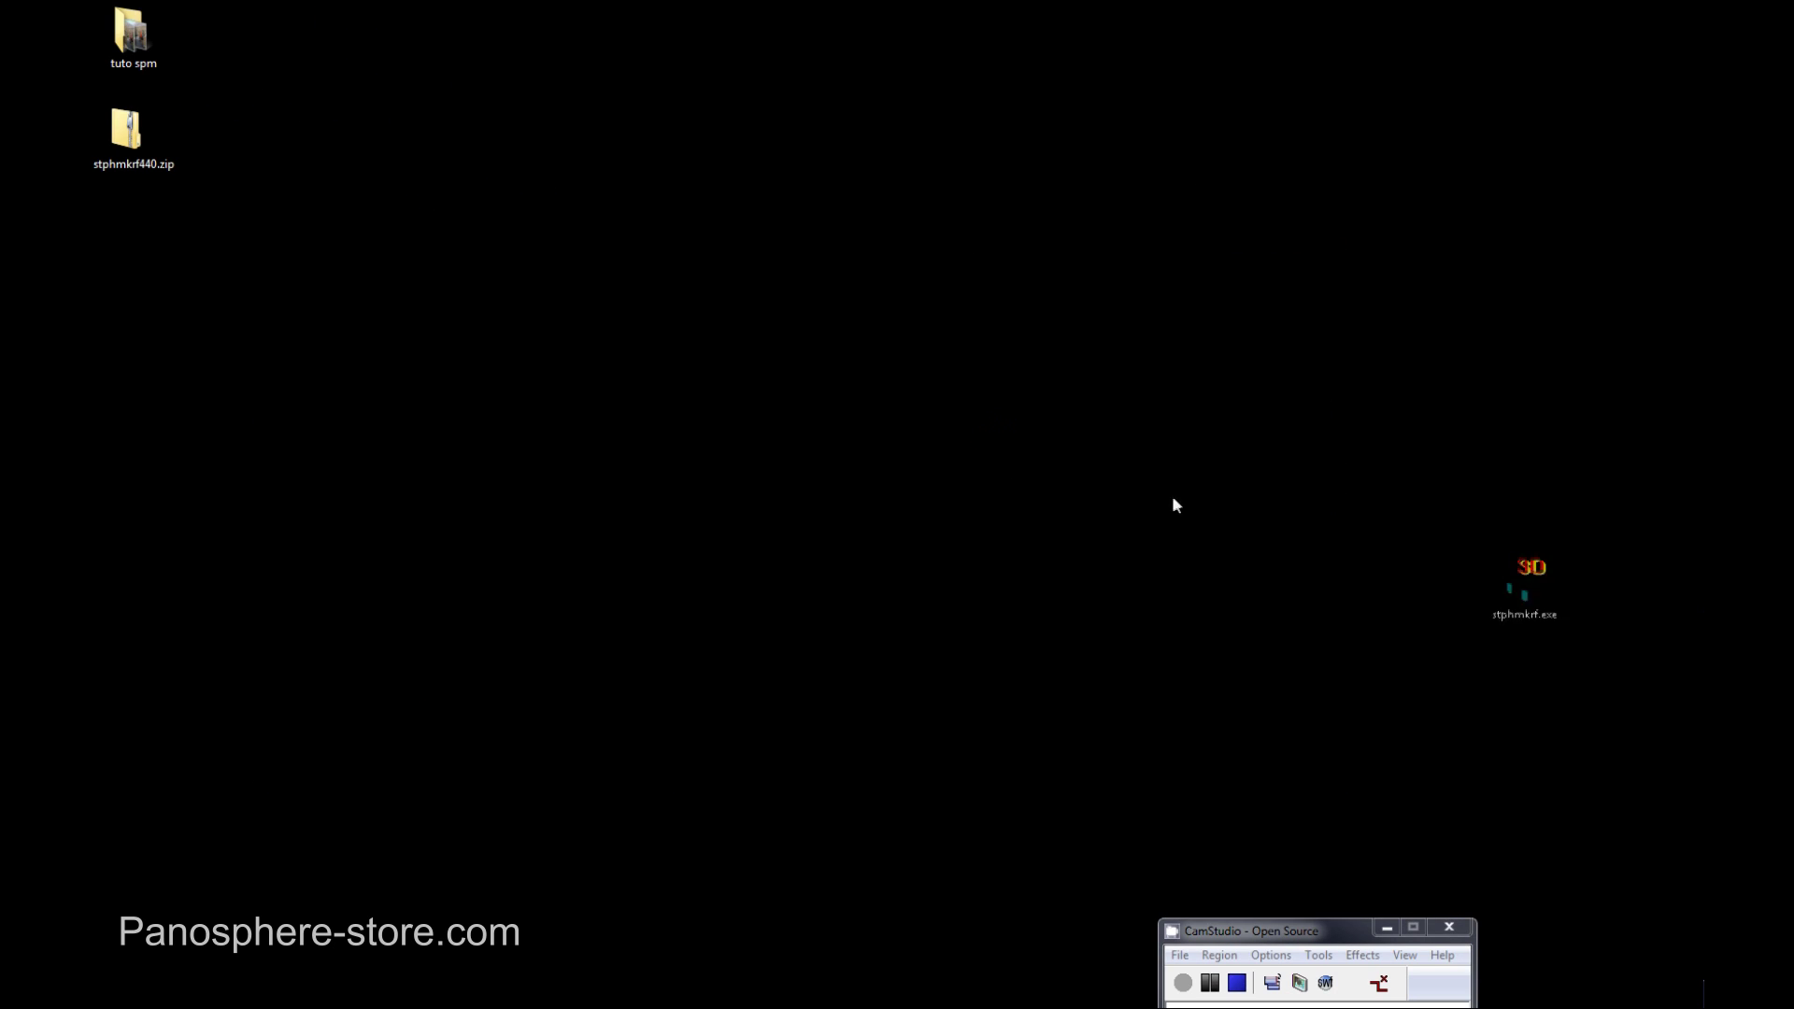
left_click(243, 54)
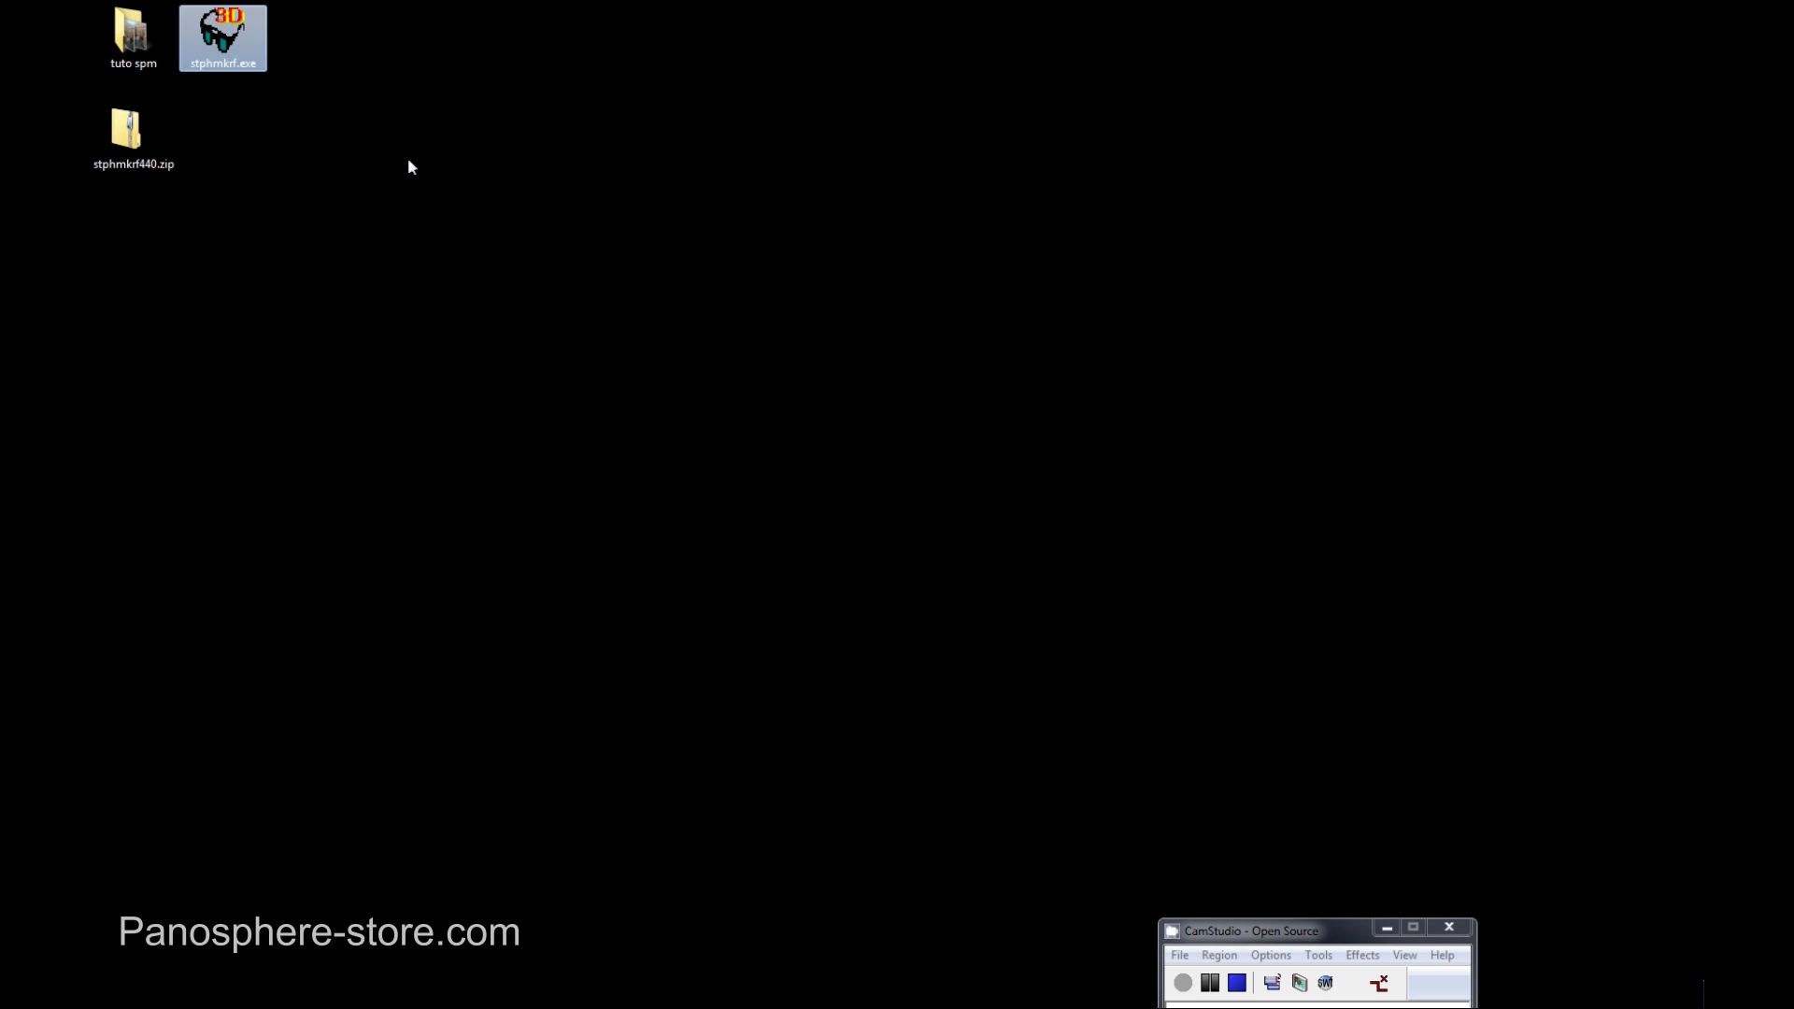
Step: Run stphmkrf.exe with the always-ask security warning turned off, and maximize the StereoPhoto Maker window
double_click(220, 43)
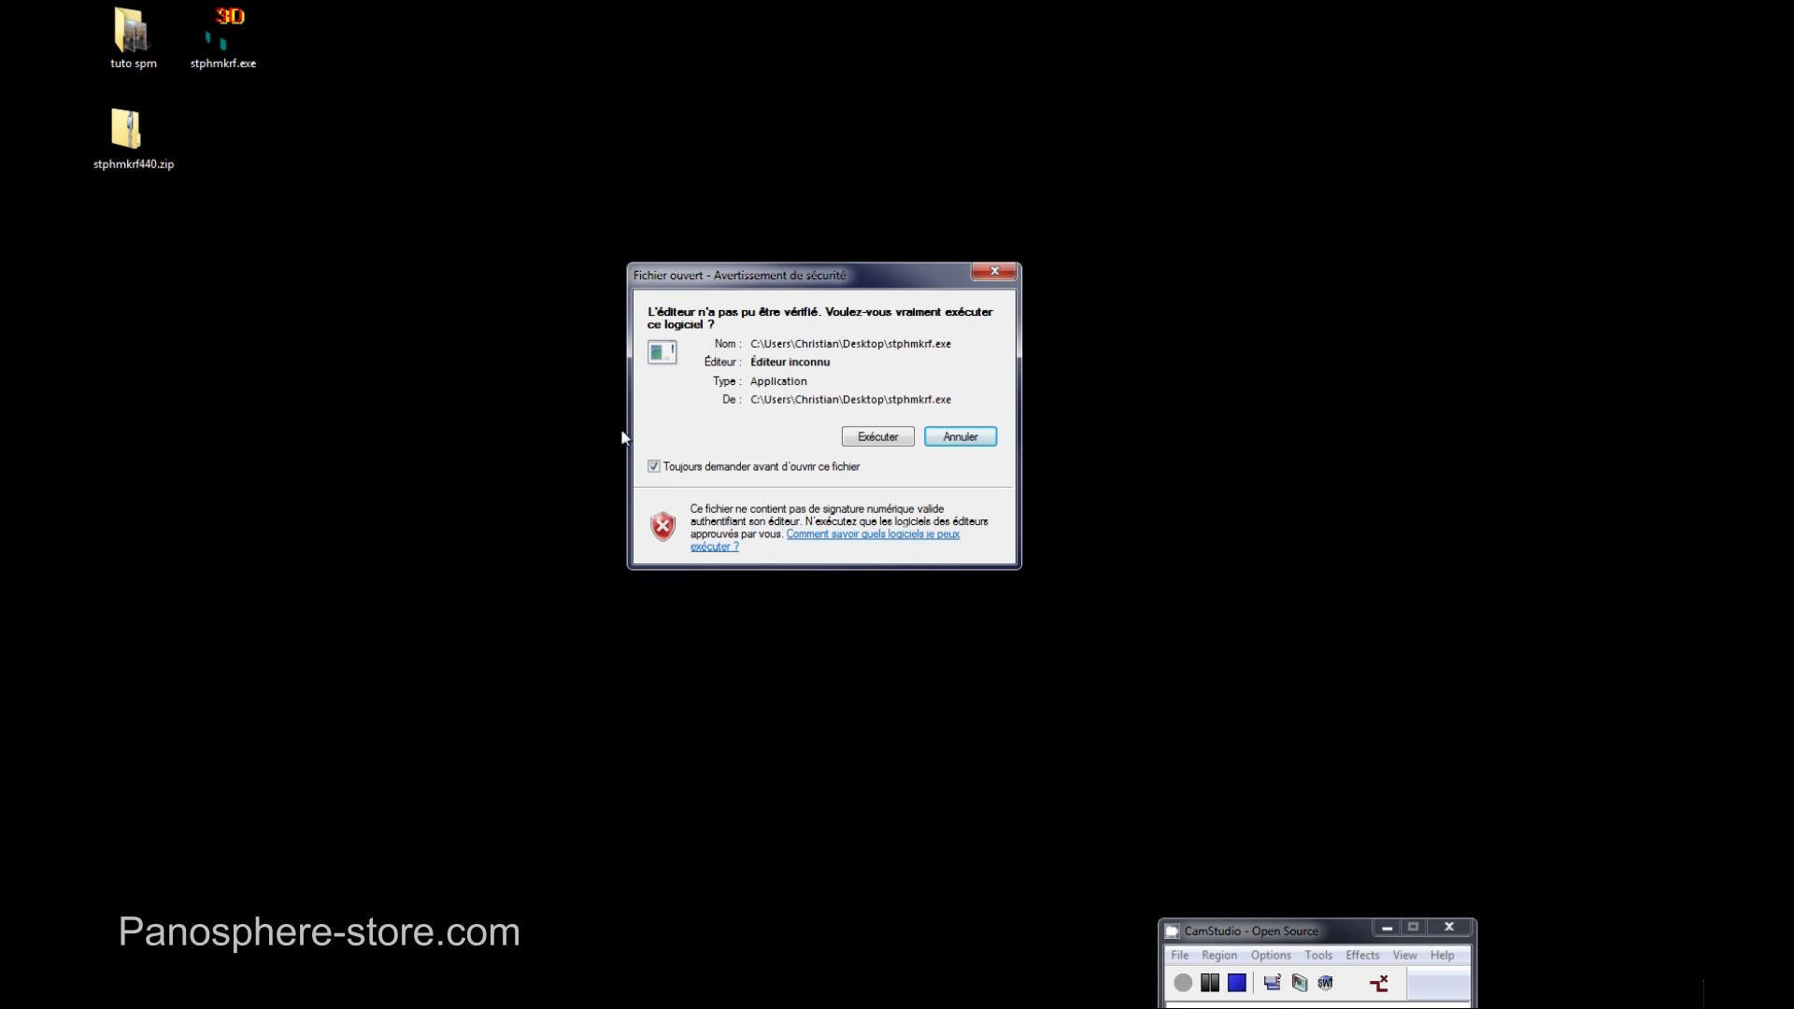
left_click(654, 467)
left_click(878, 436)
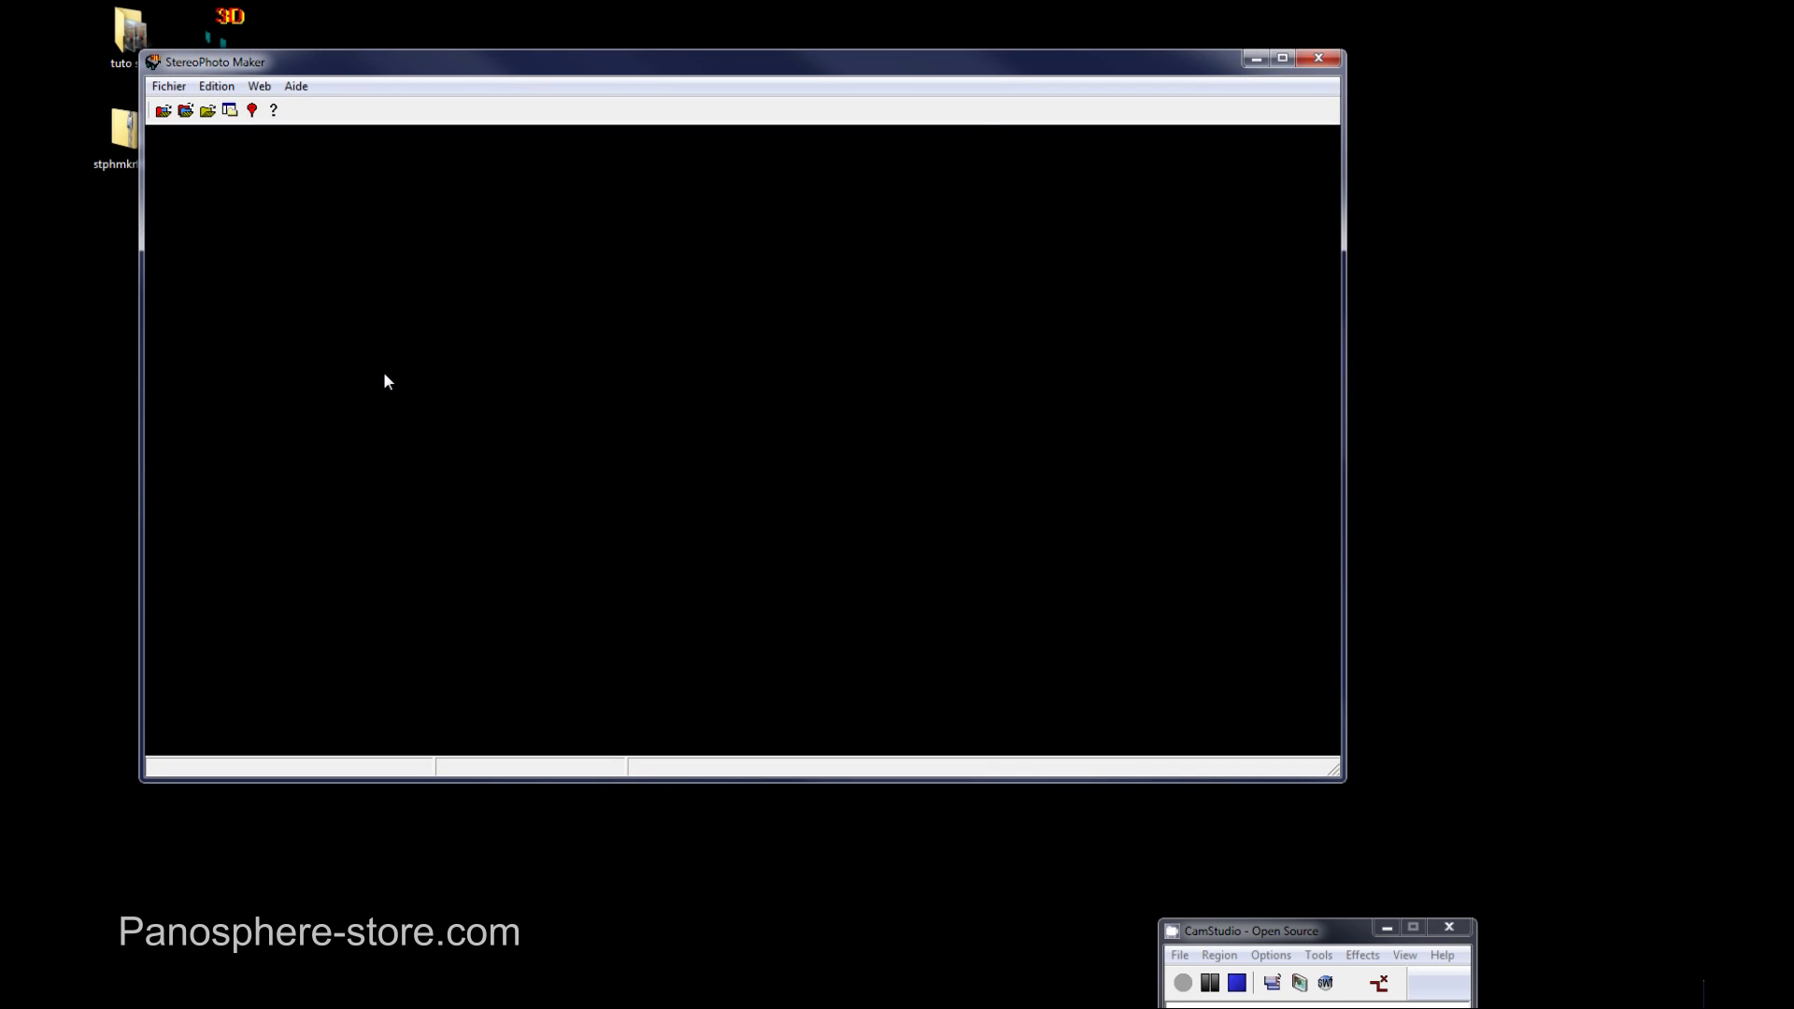
left_click(1283, 59)
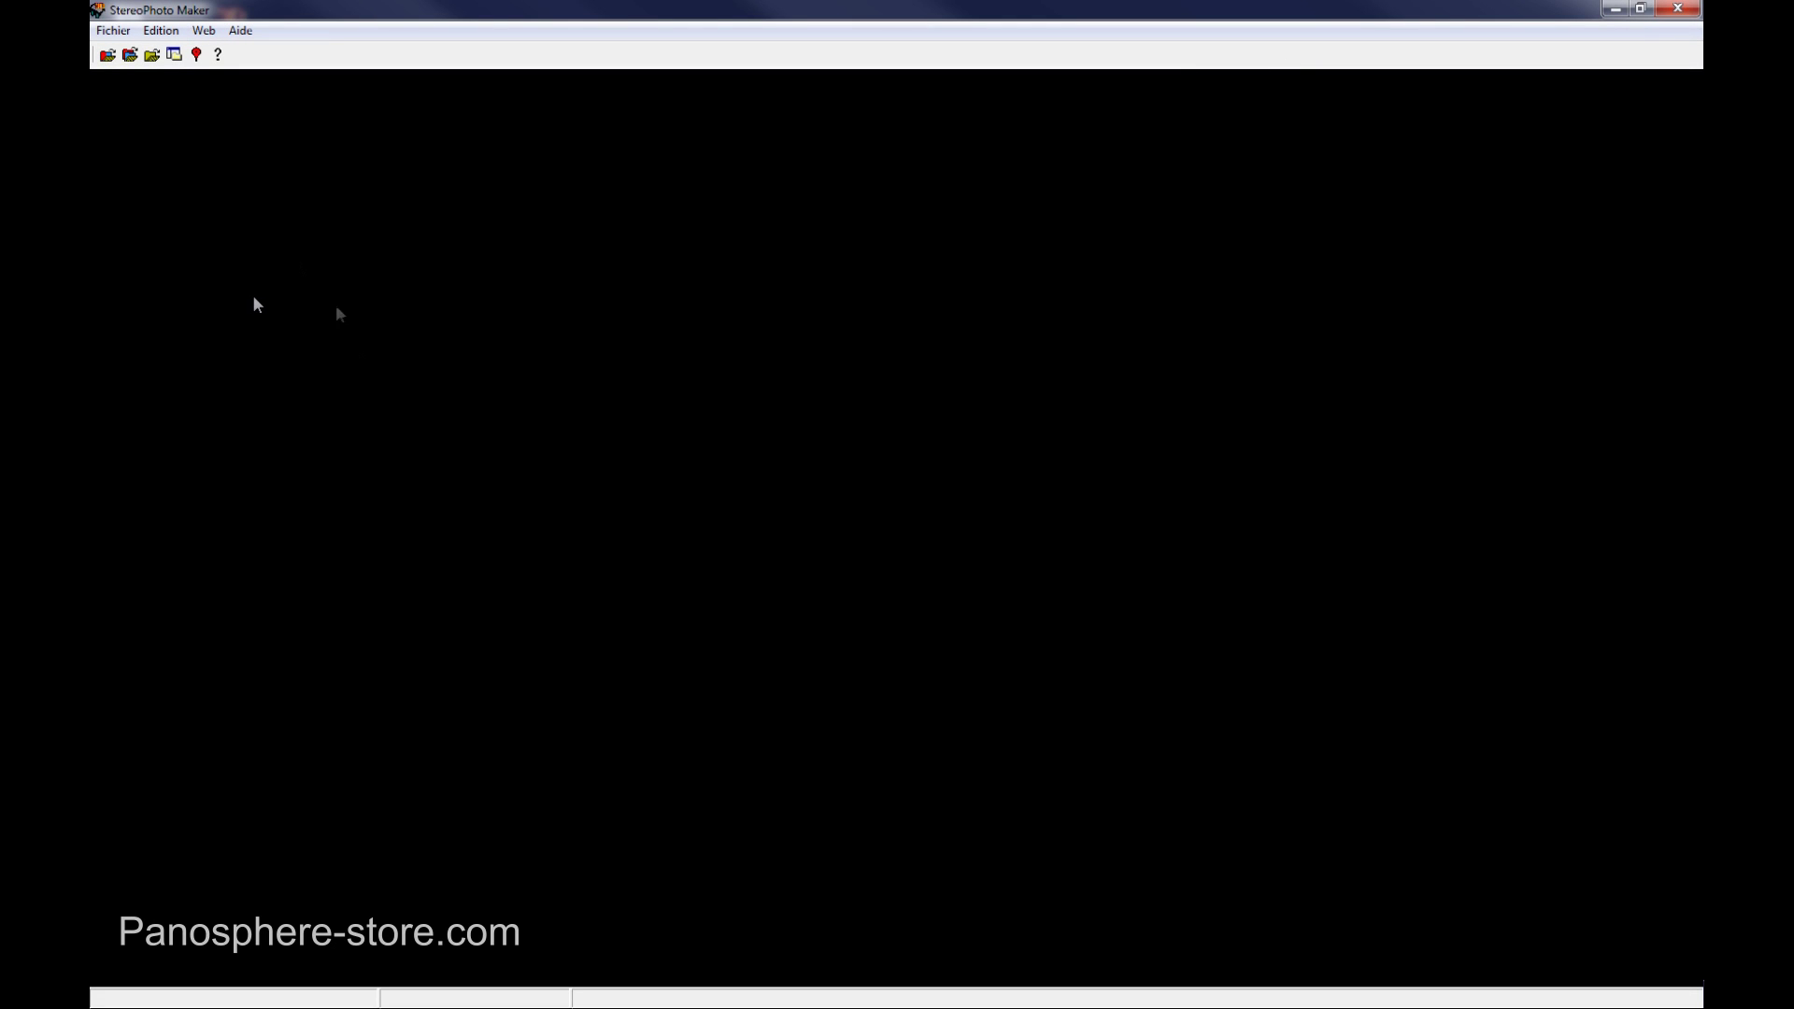
Step: Open 01010244.JPG as the left image and 01010245.JPG as the right image of the stereo pair
left_click(114, 30)
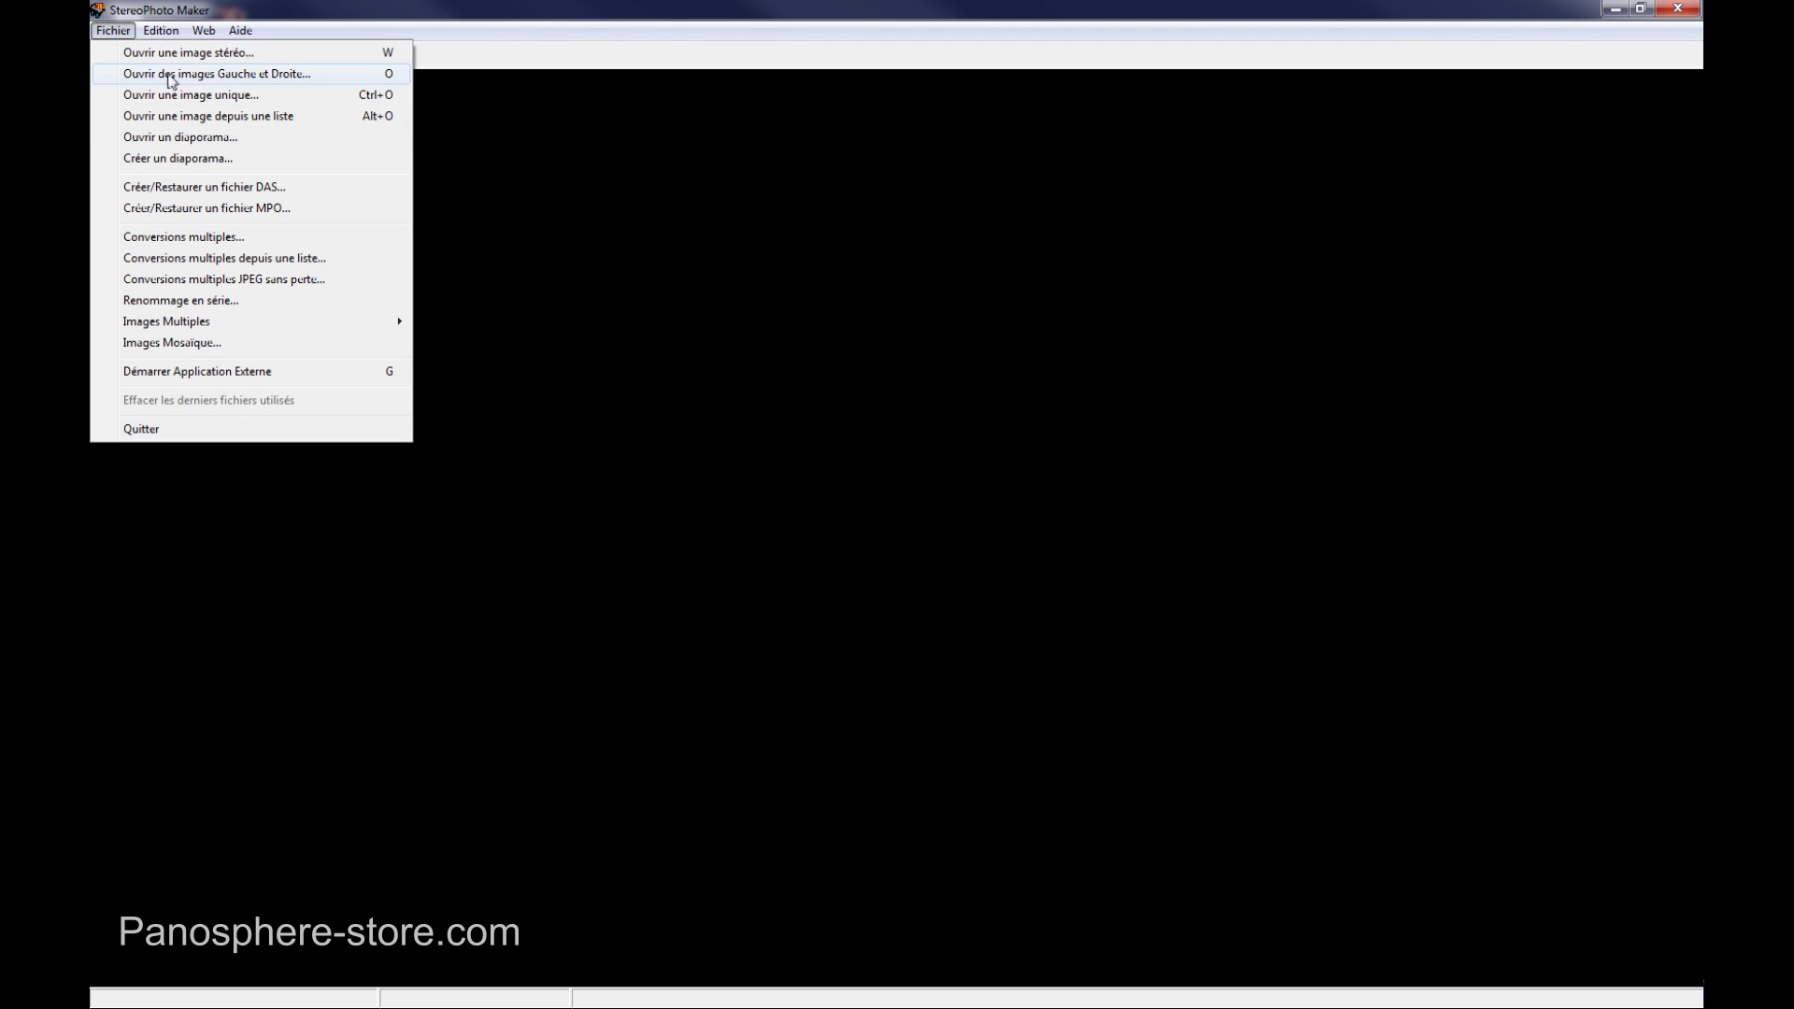
left_click(266, 79)
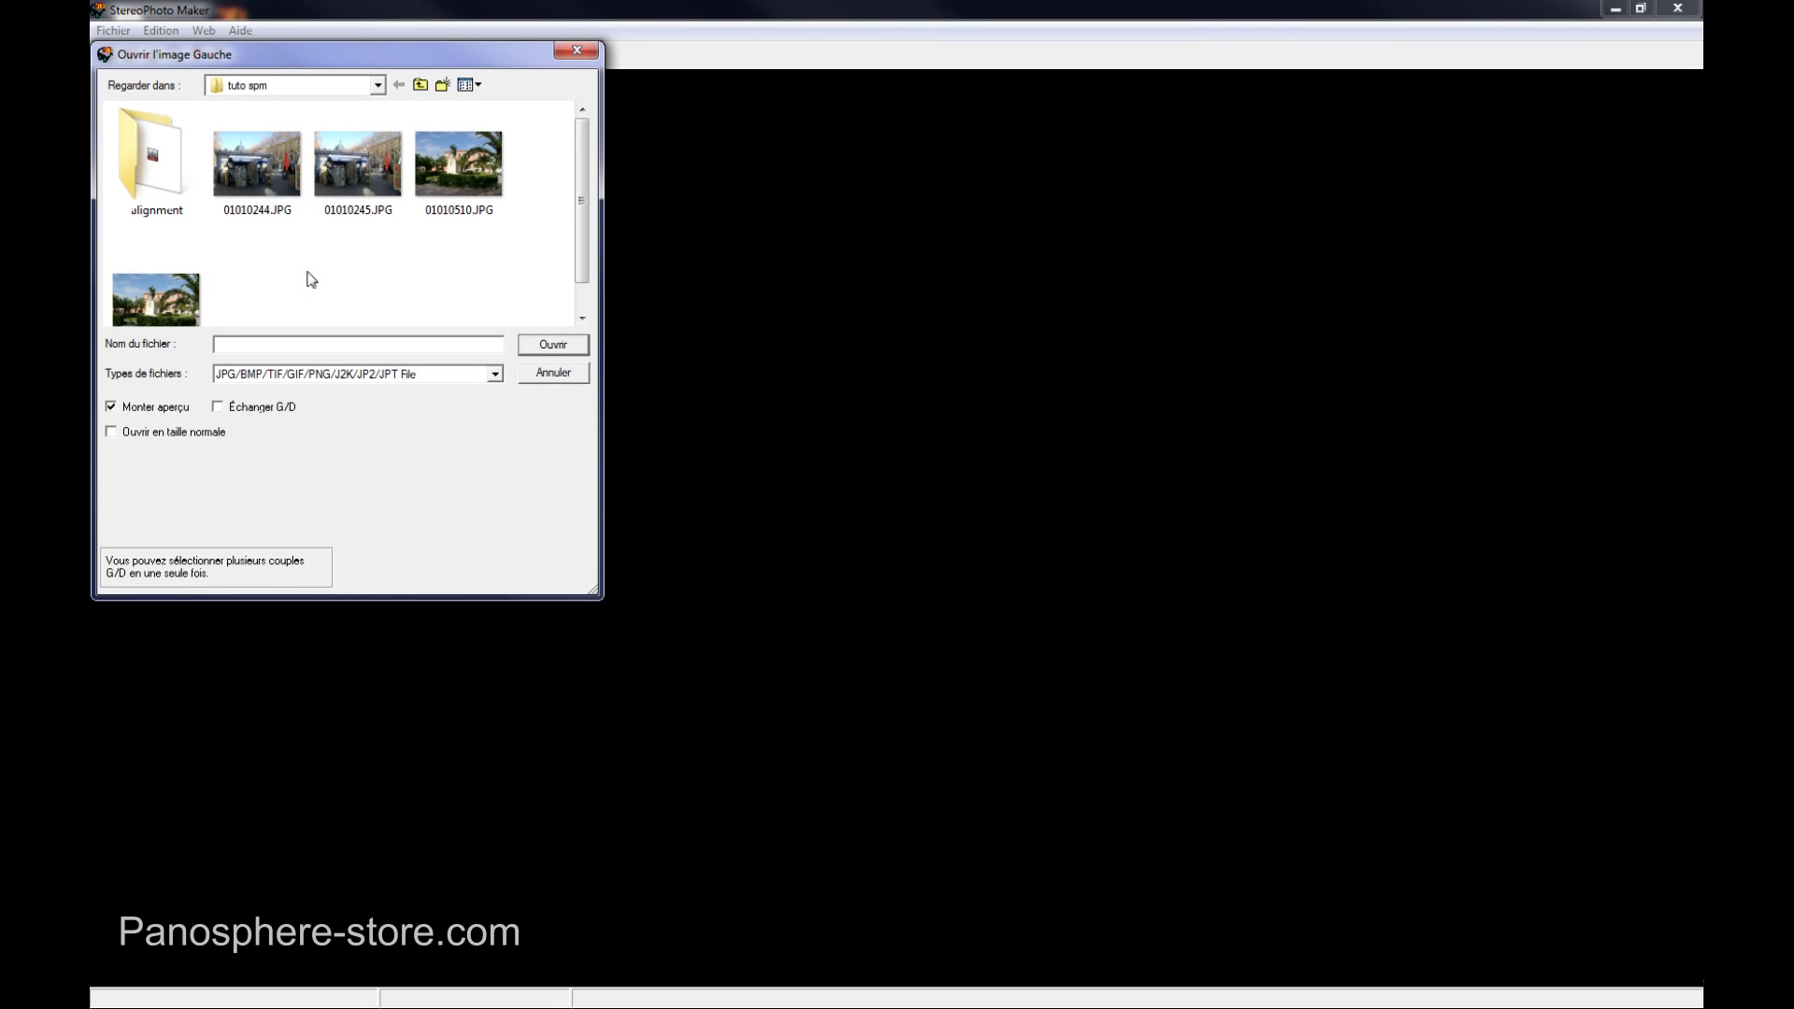
left_click(265, 169)
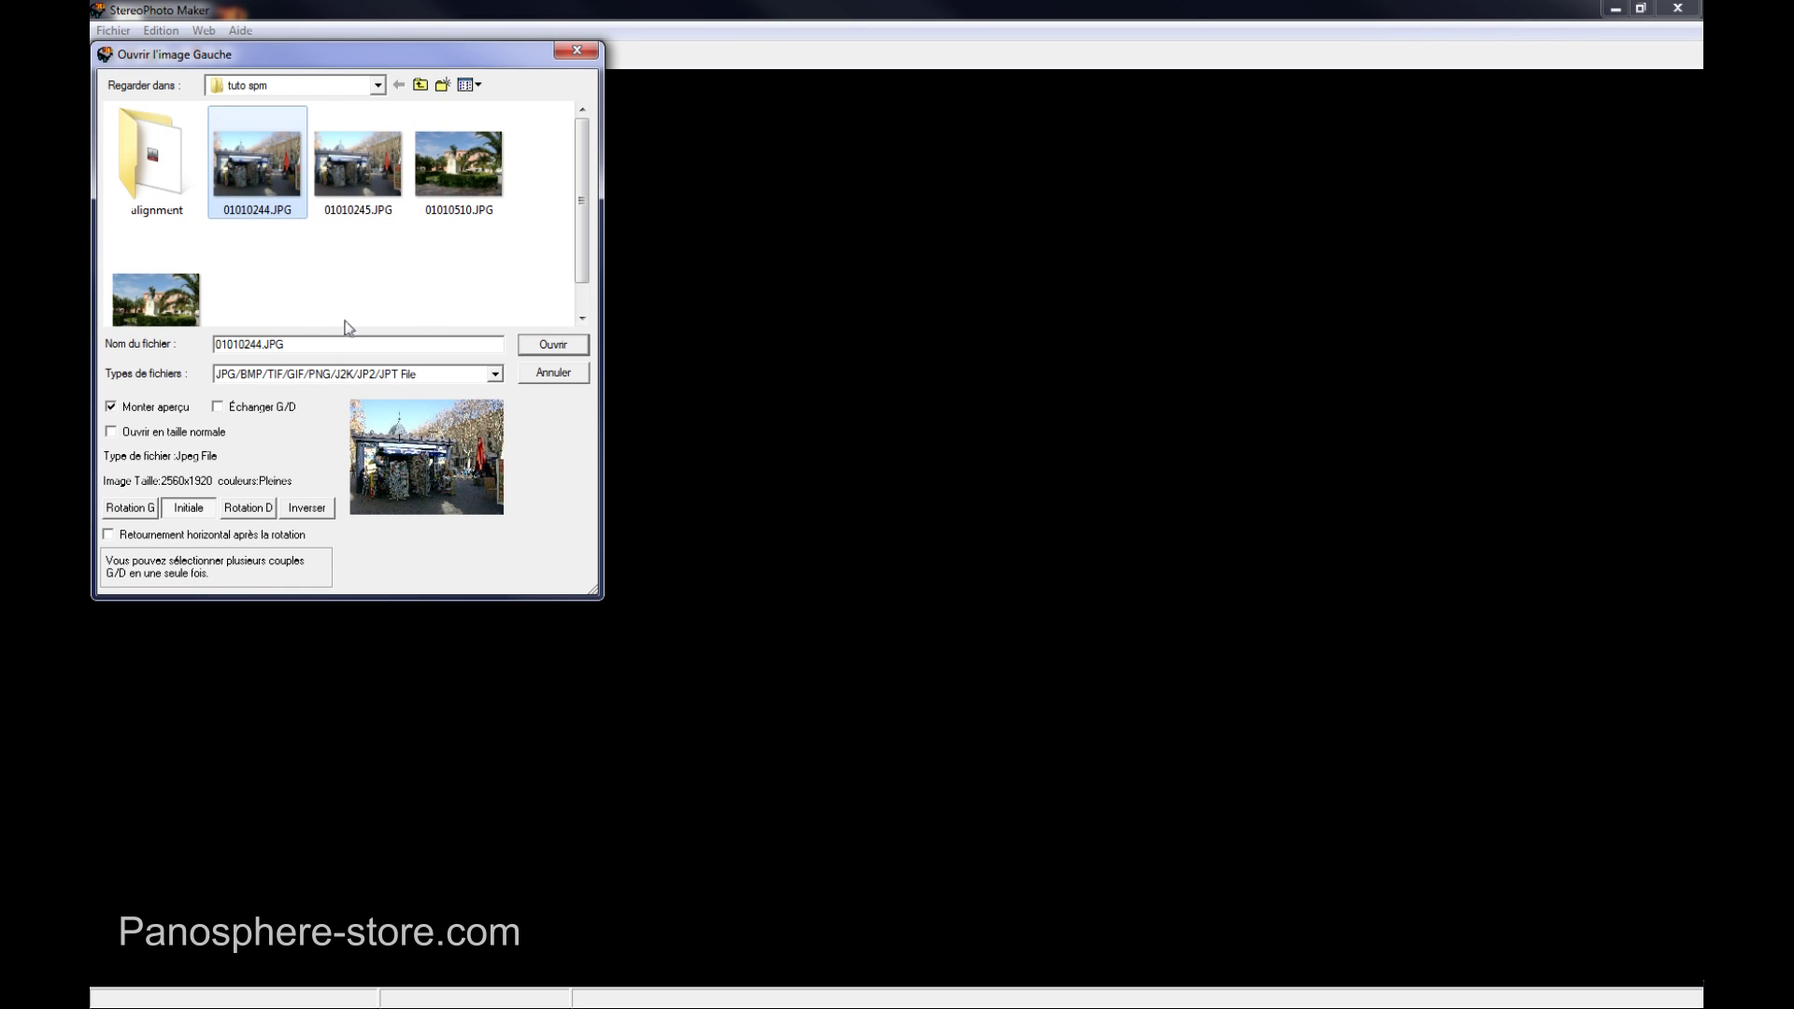
left_click(548, 347)
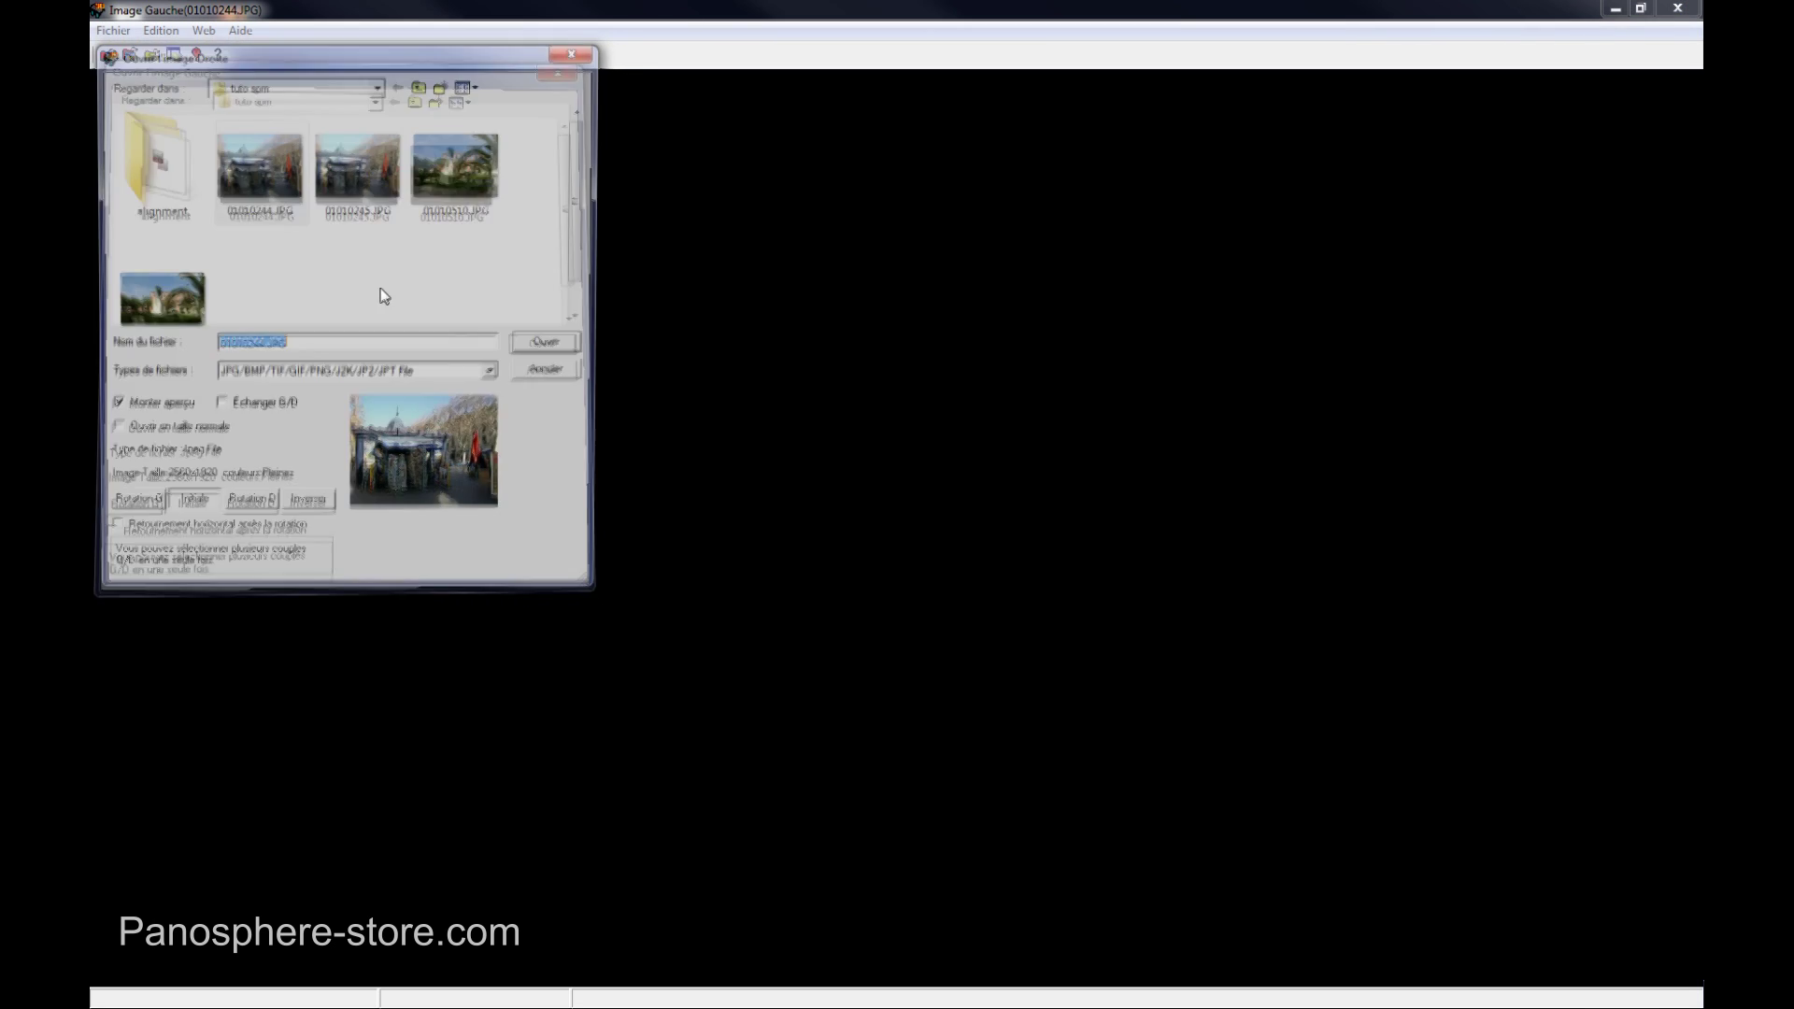
left_click(350, 163)
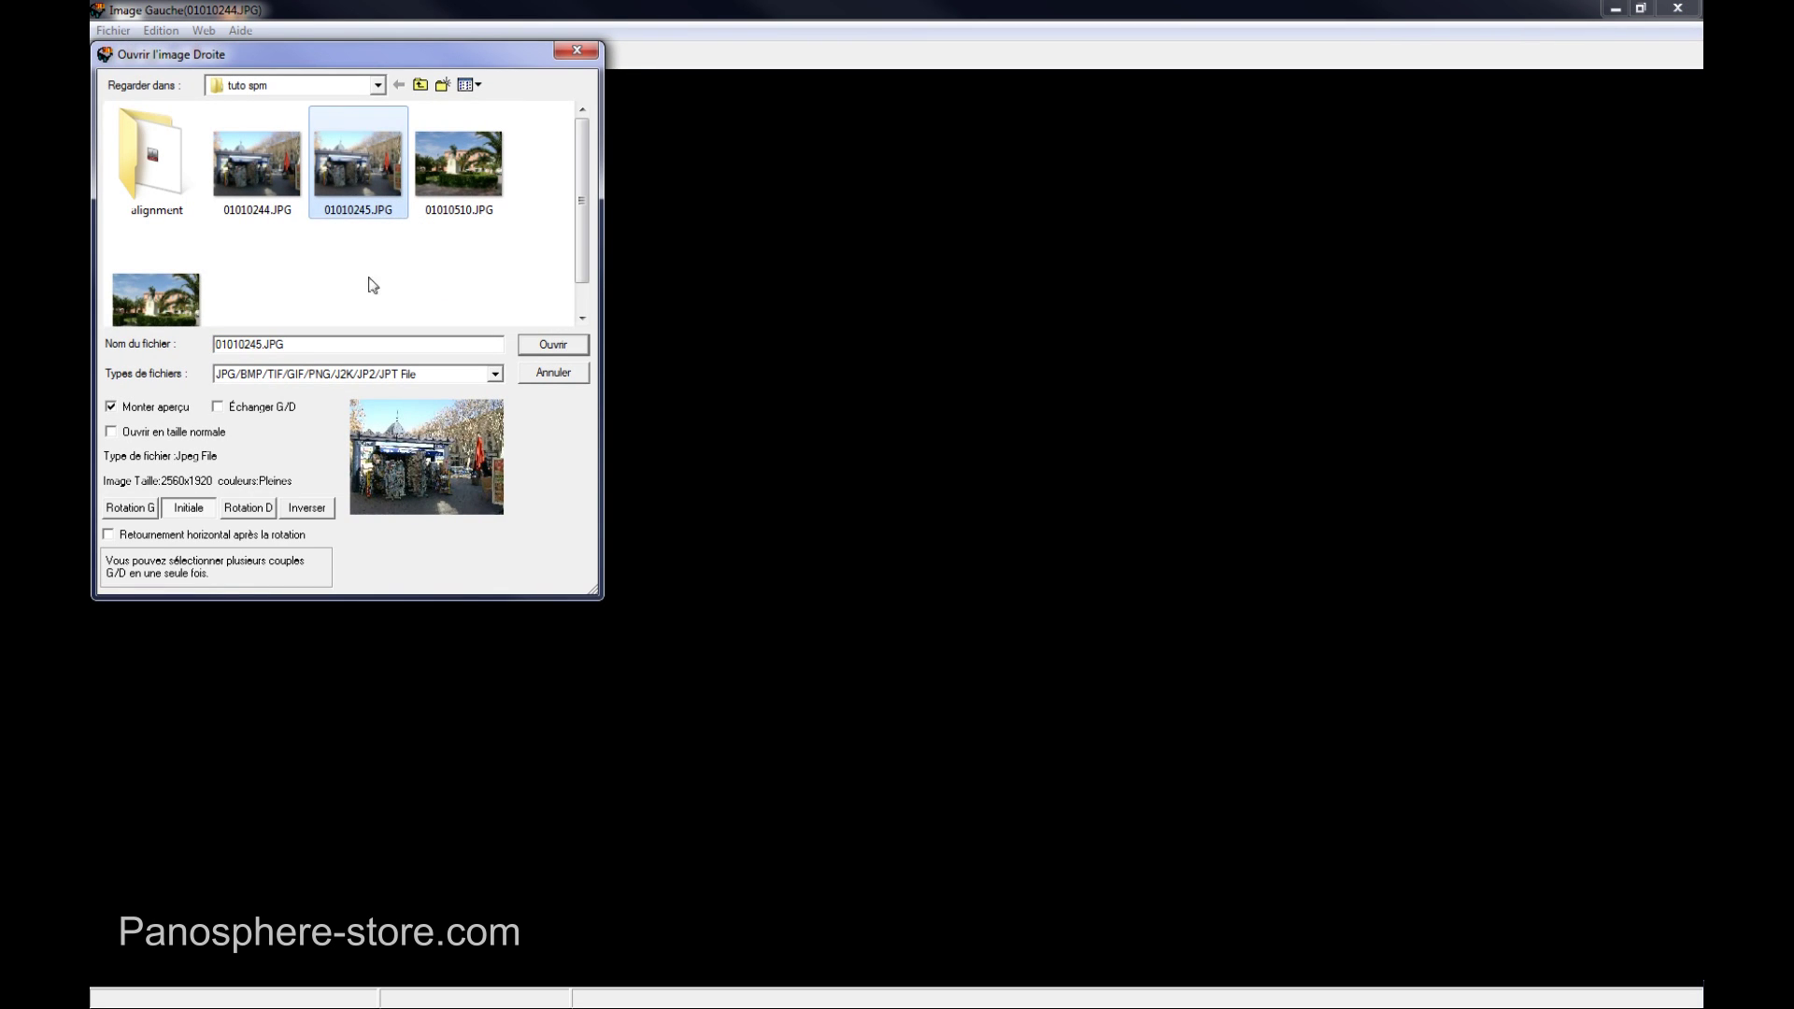
left_click(539, 345)
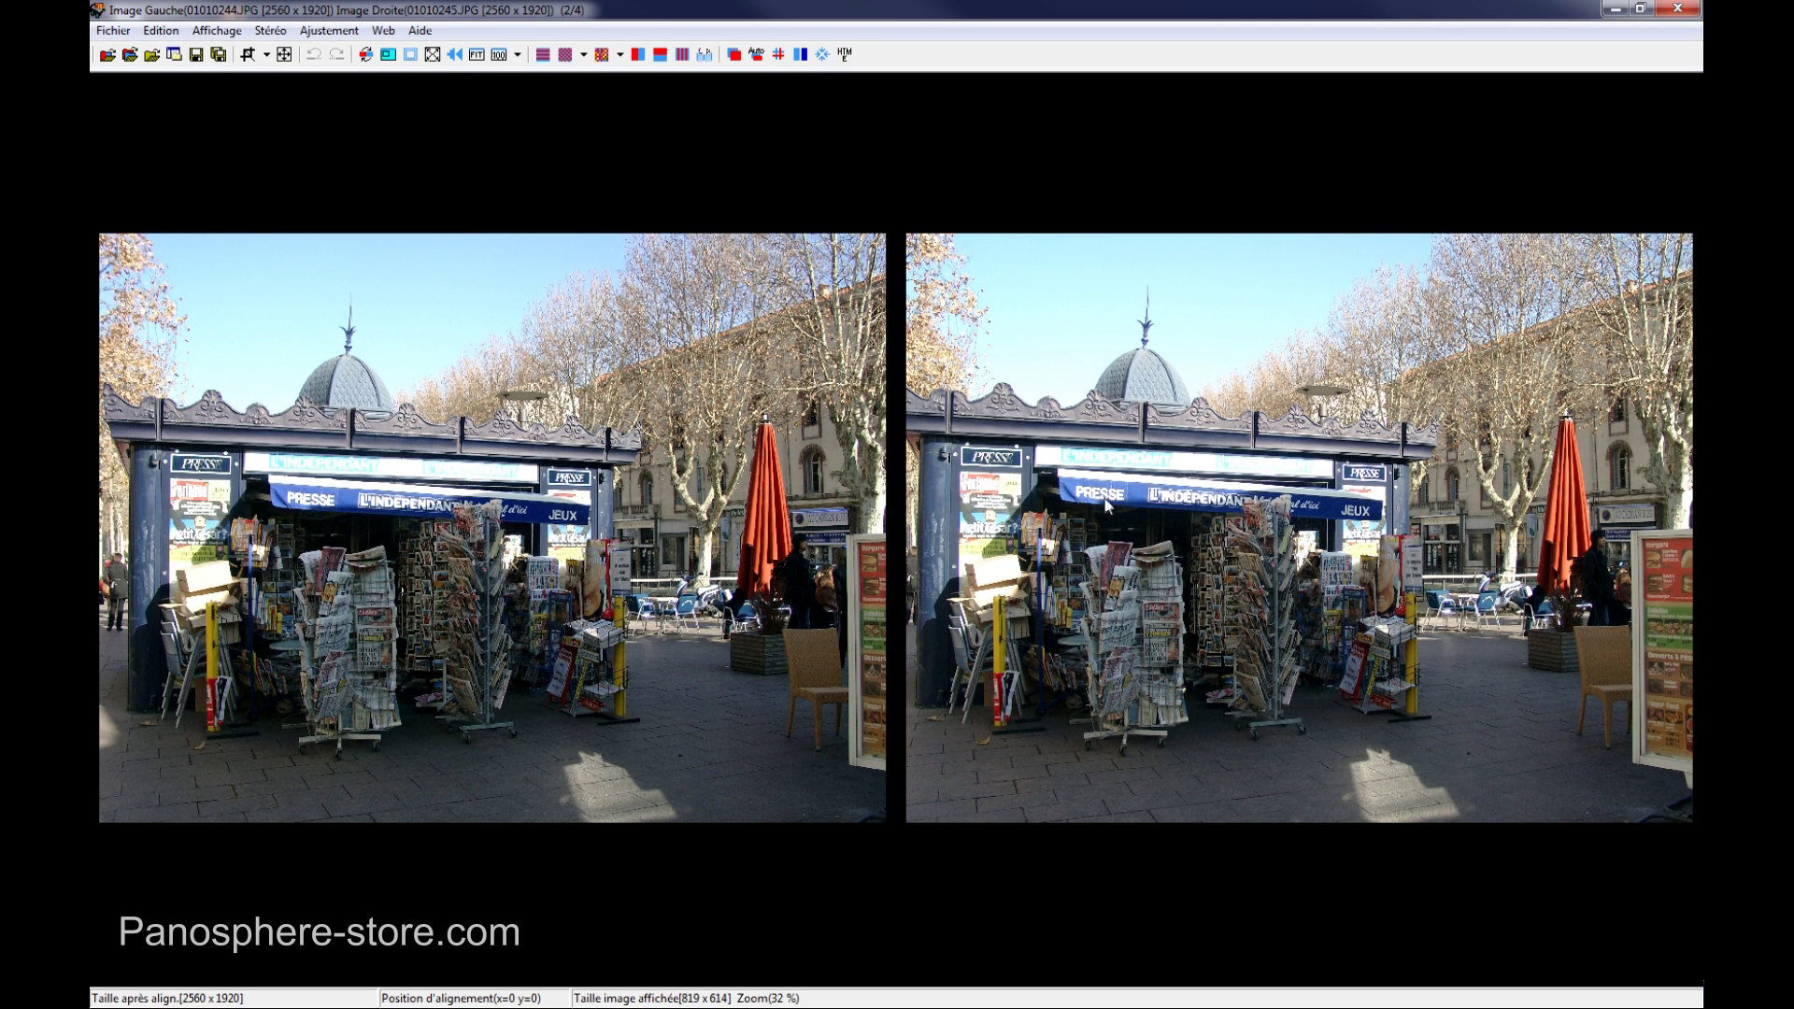
Step: Display the stereo pair as an anaglyph and check that the colour (rouge/cyan) type is selected
left_click(603, 56)
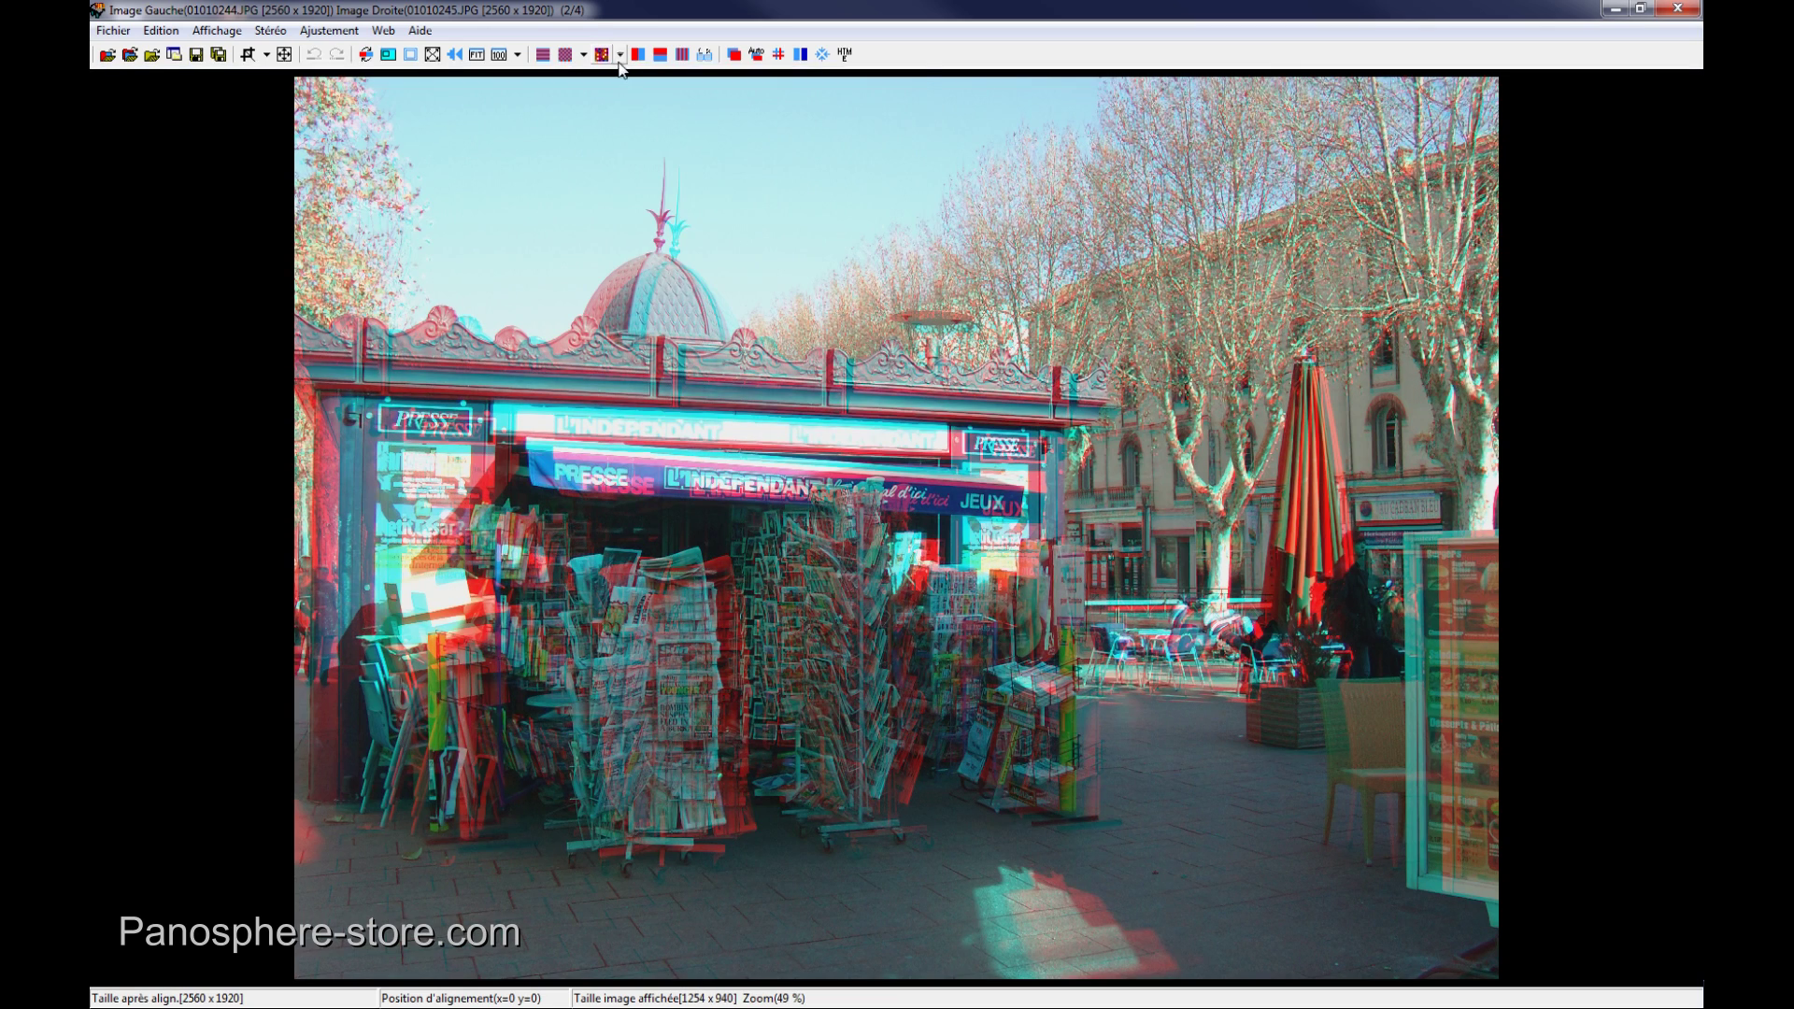
left_click(620, 55)
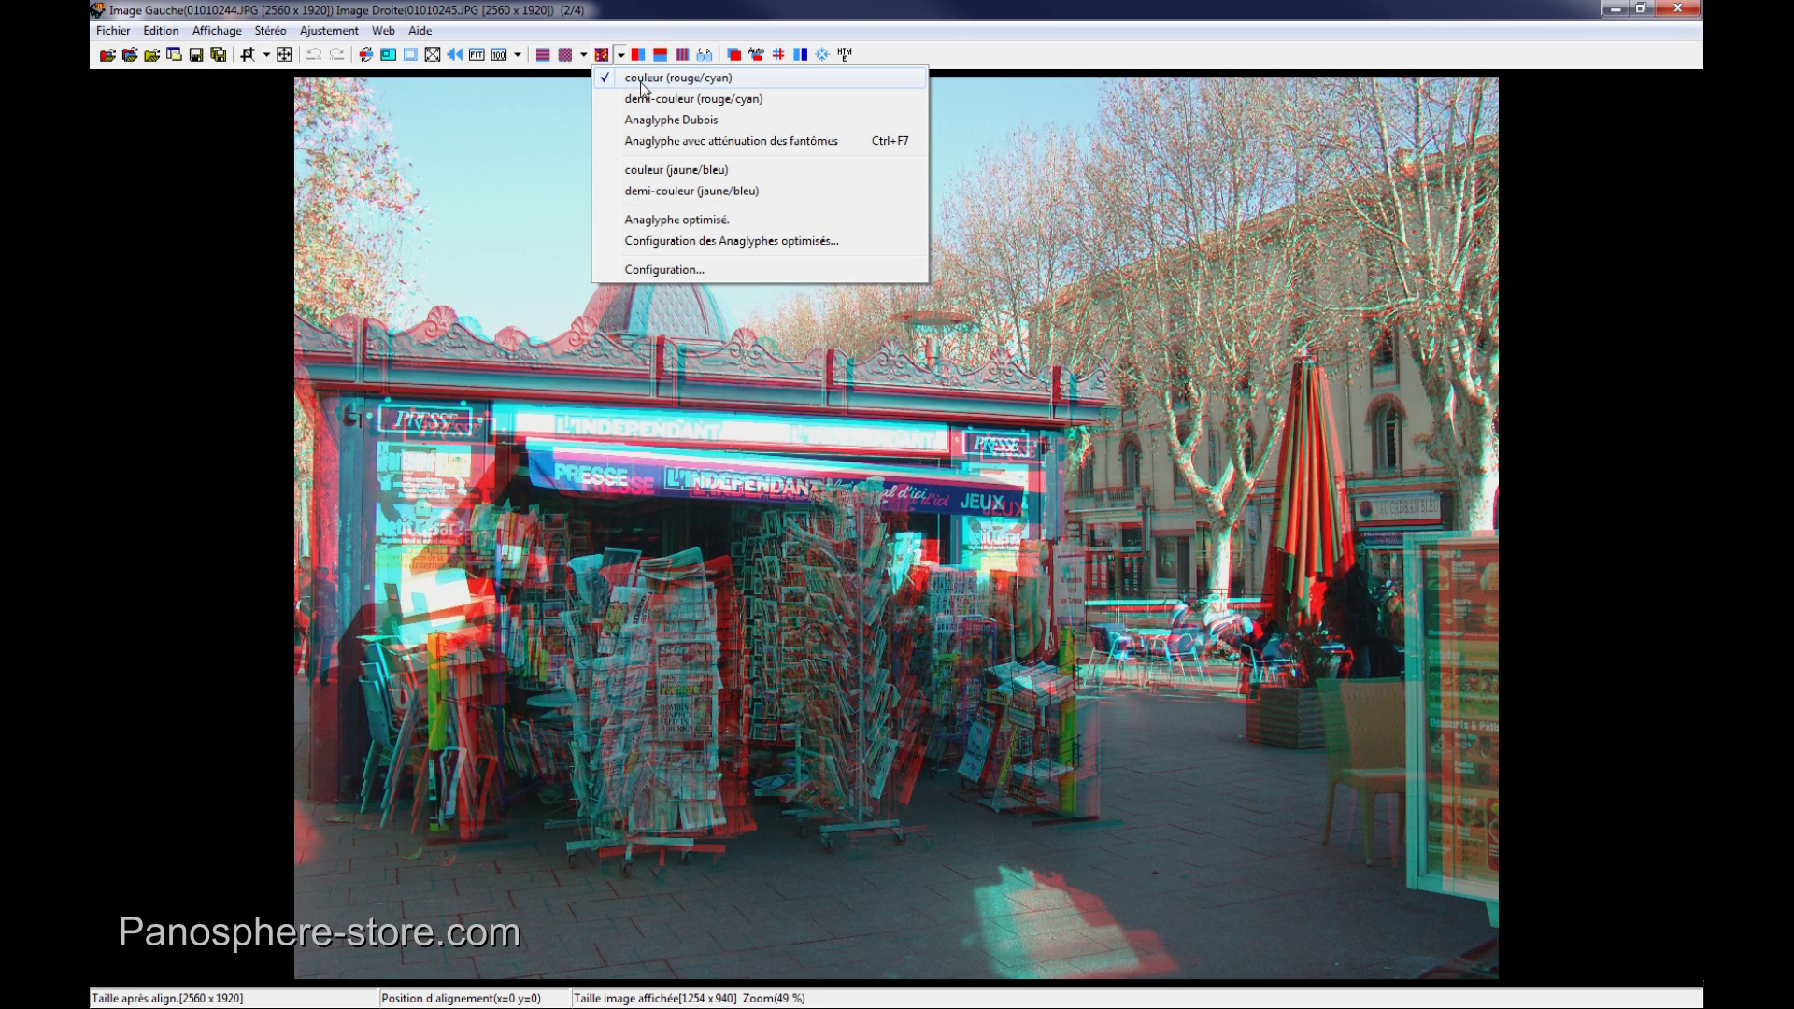
left_click(210, 240)
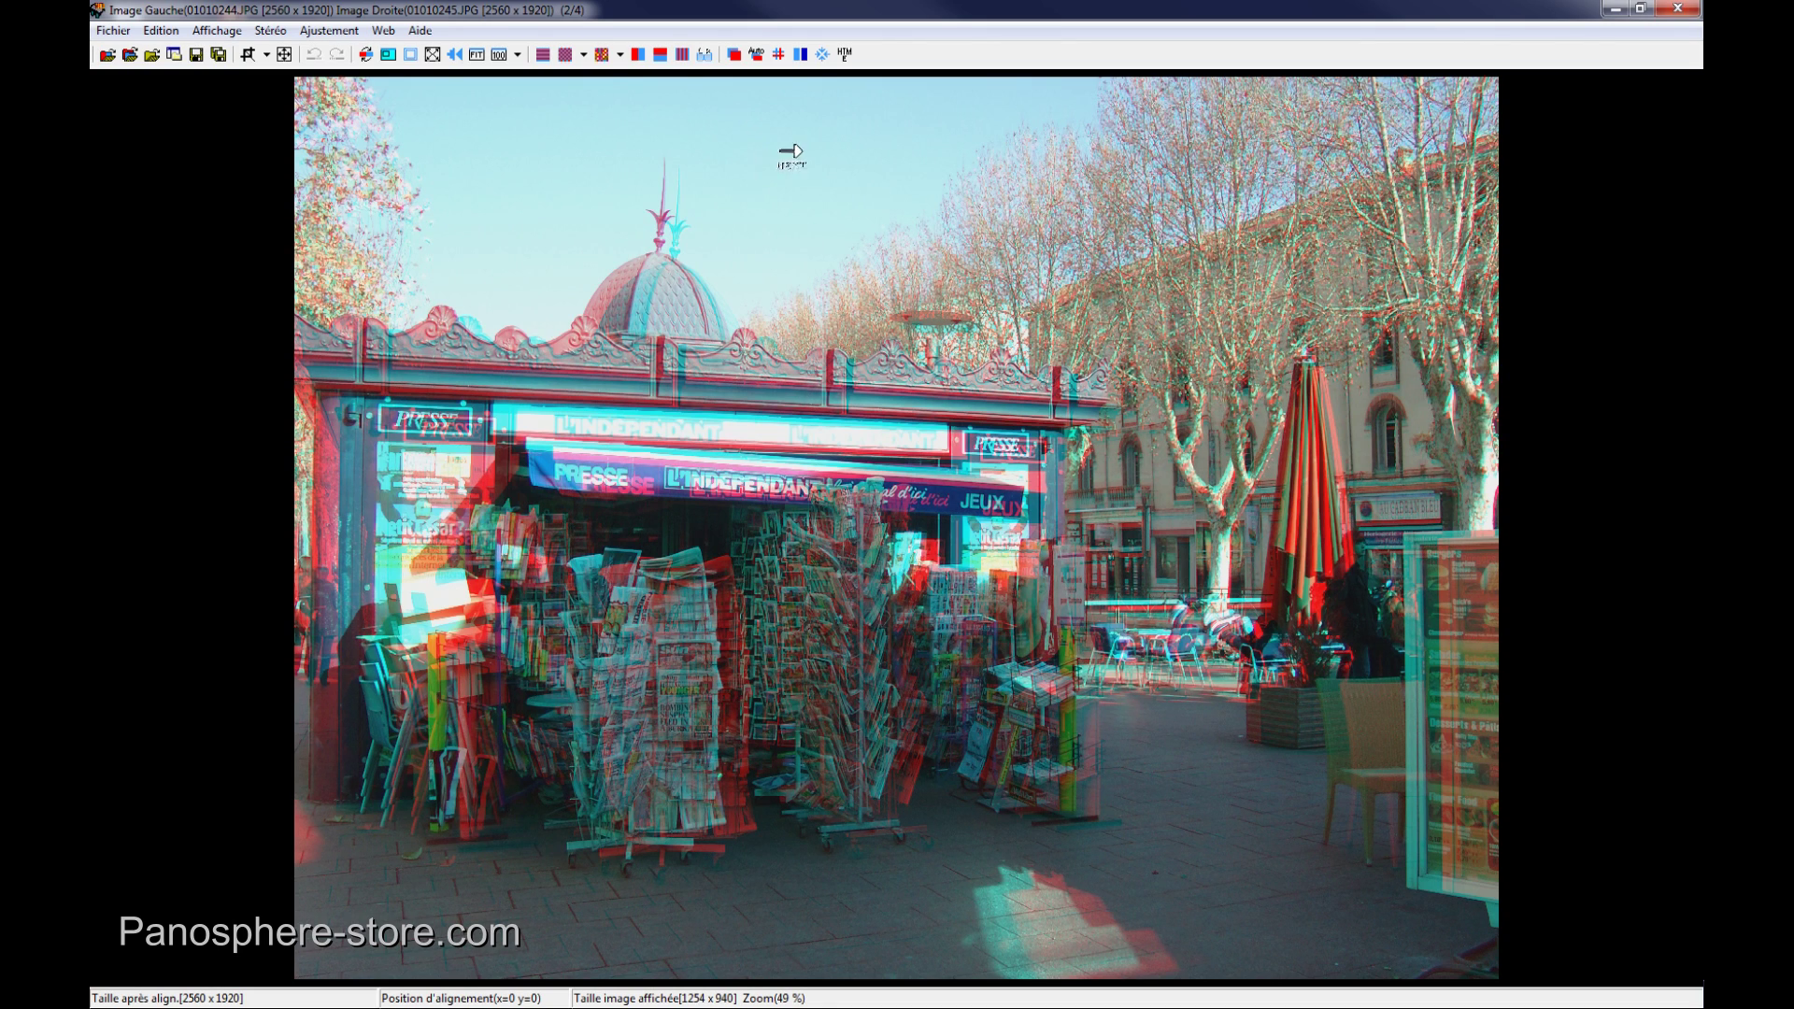
Step: Align the views on the kiosk dome with Easy Adjustment at horizontal 32 and vertical -21, and nudge the vertical alignment to -25
left_click(734, 54)
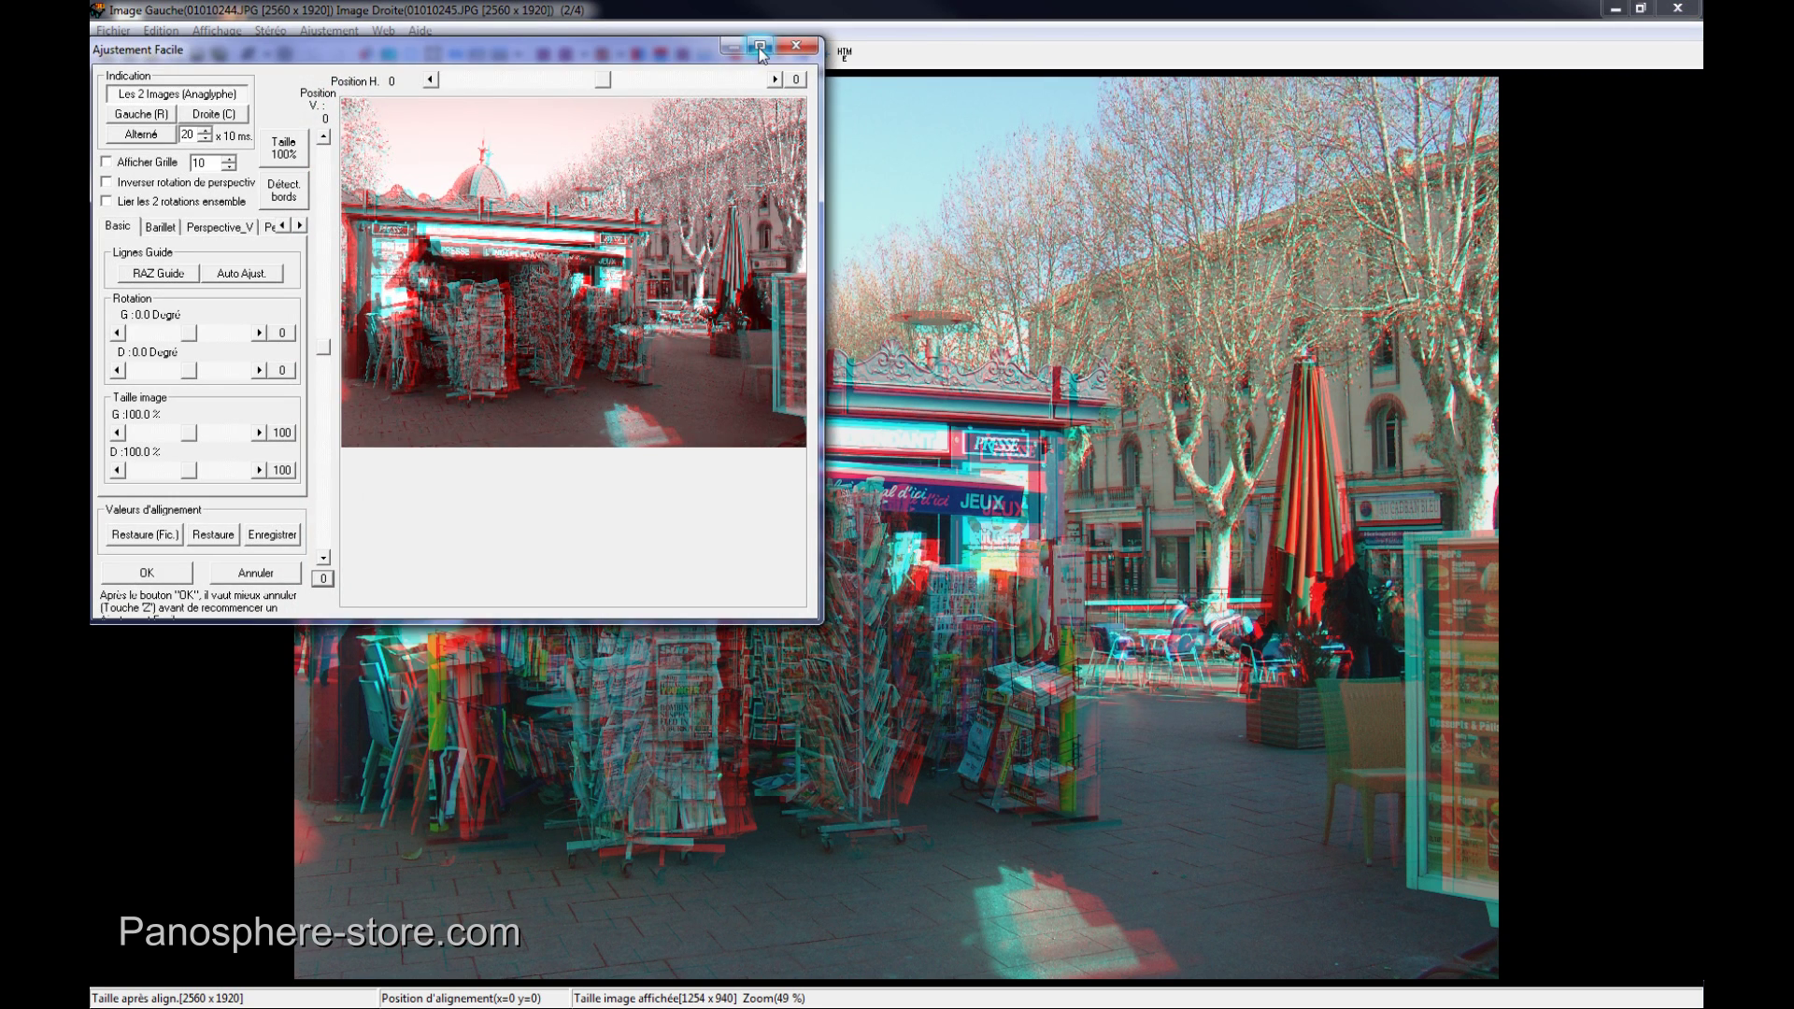
double_click(763, 51)
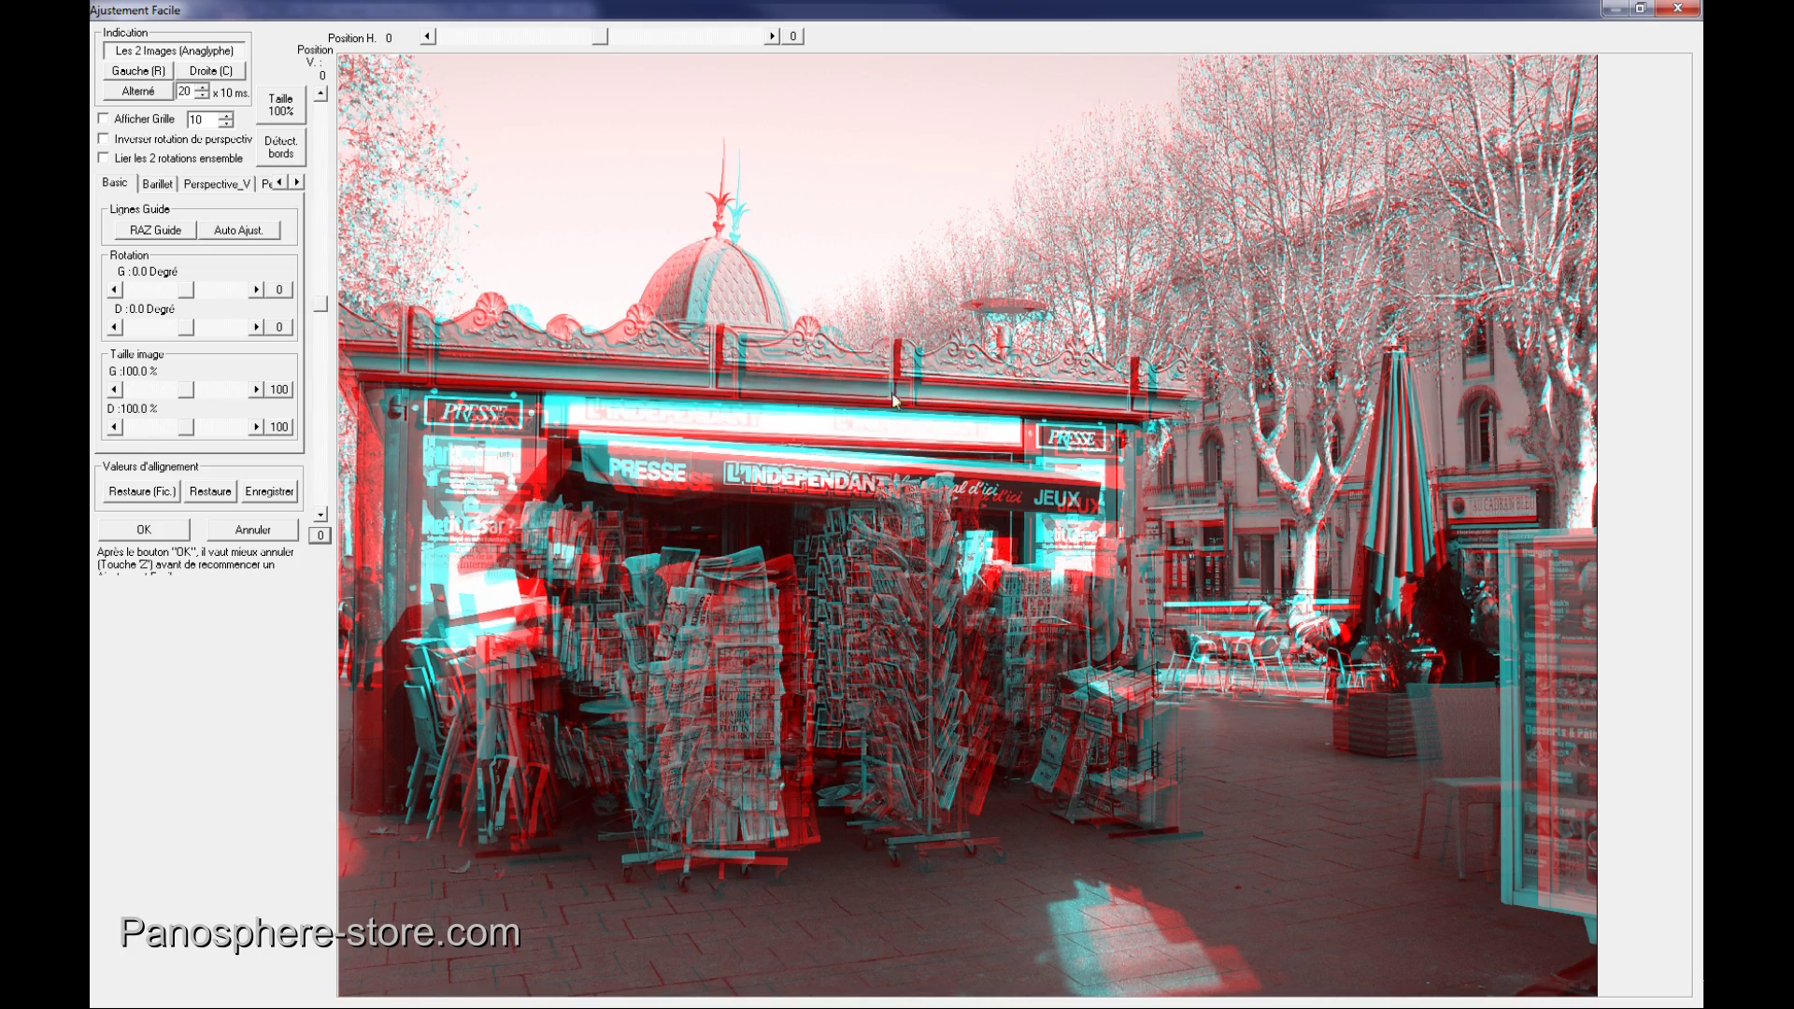
key("Right")
key("Right")
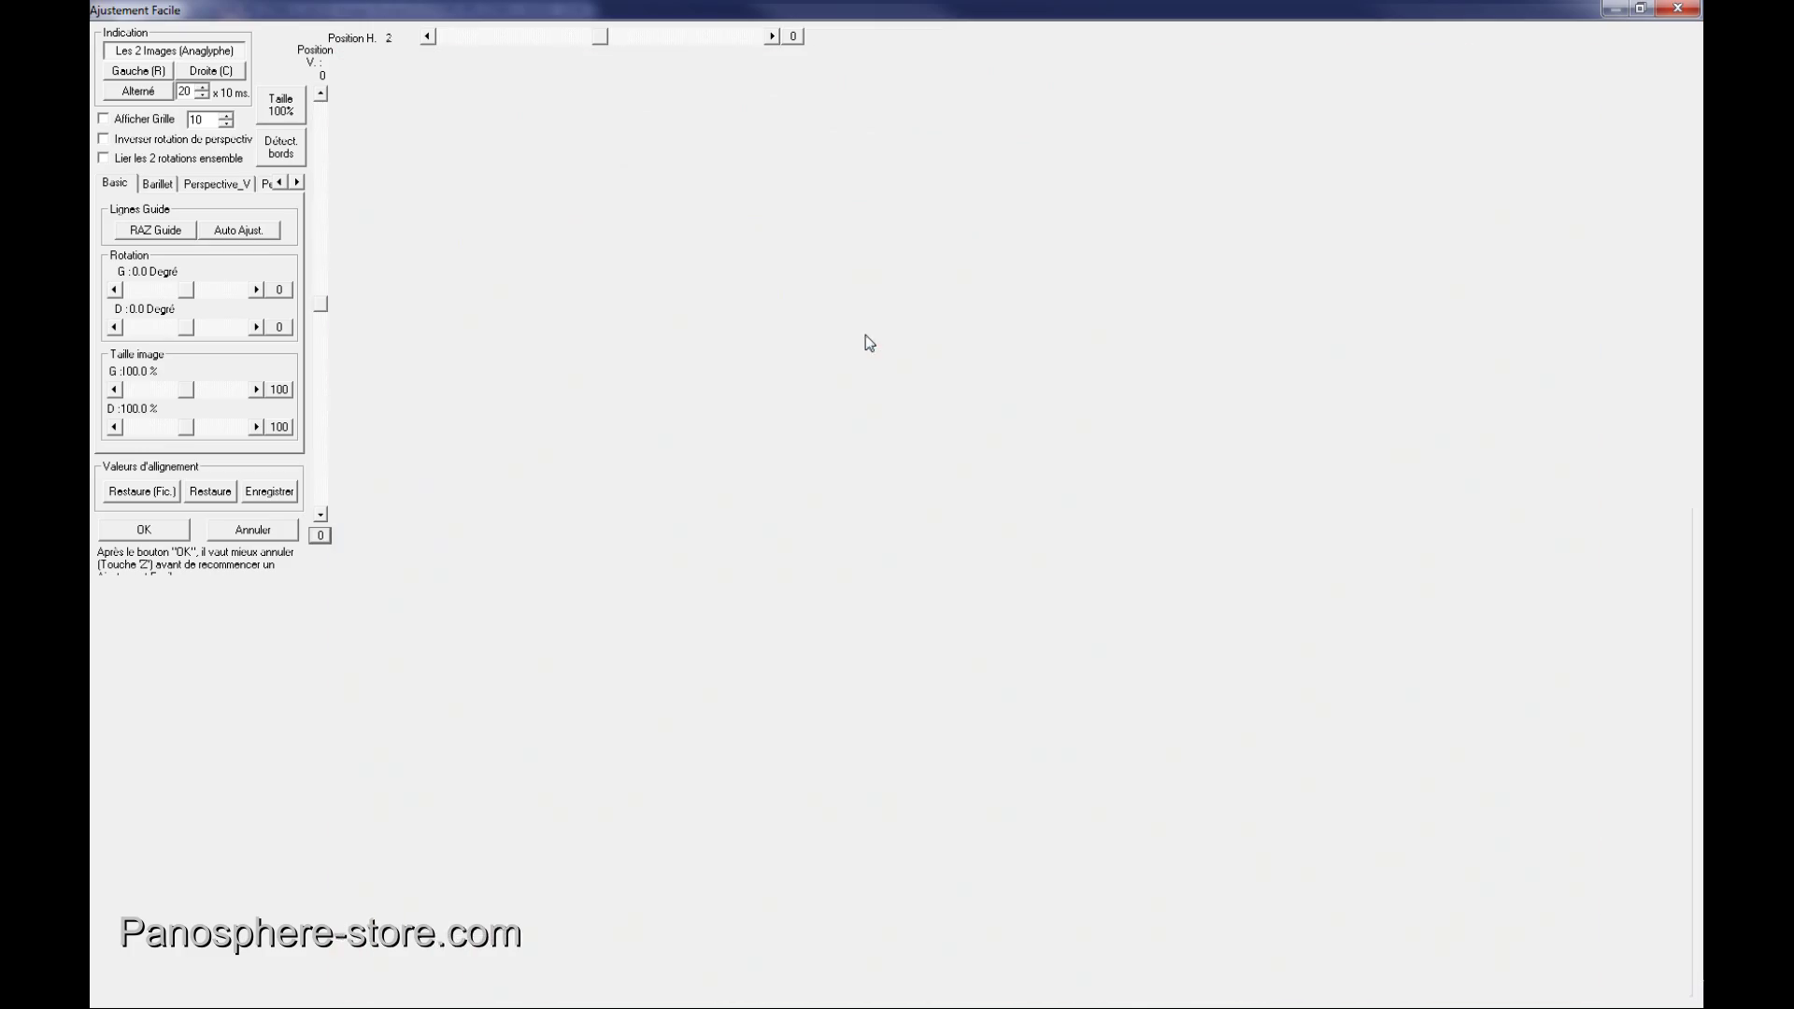
left_click_drag(866, 334, 884, 363)
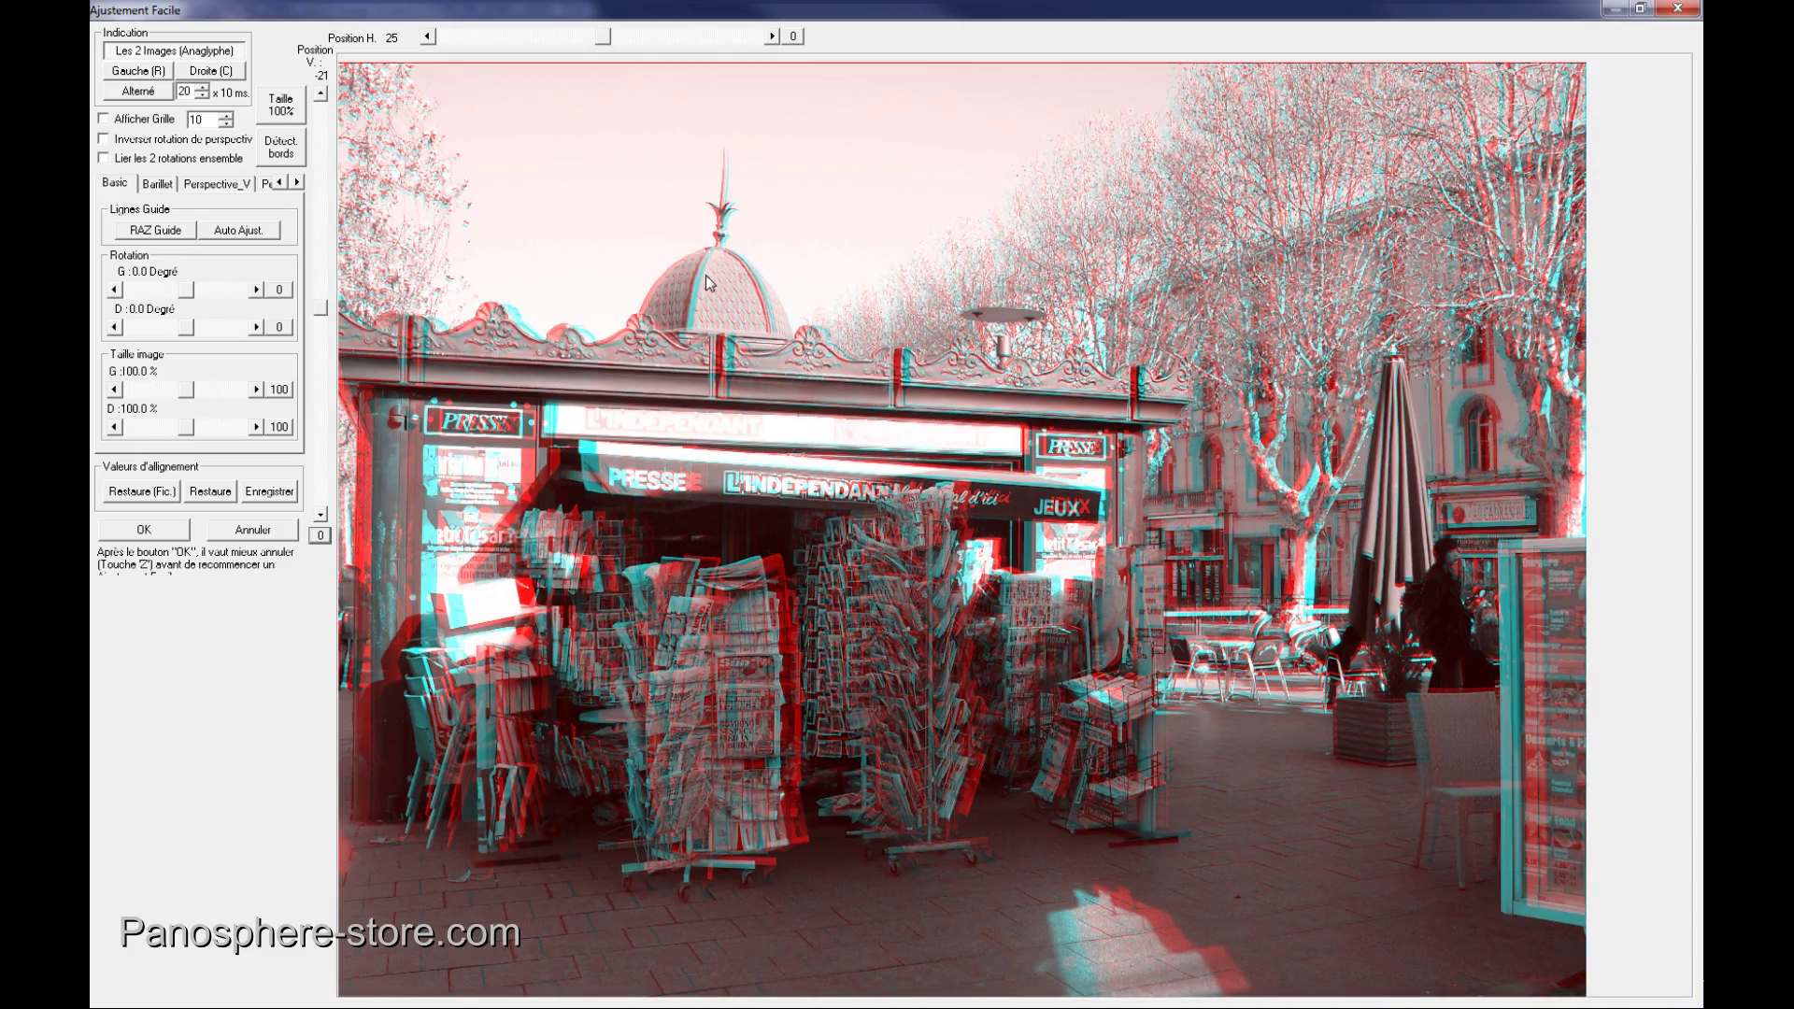
left_click_drag(720, 294, 727, 293)
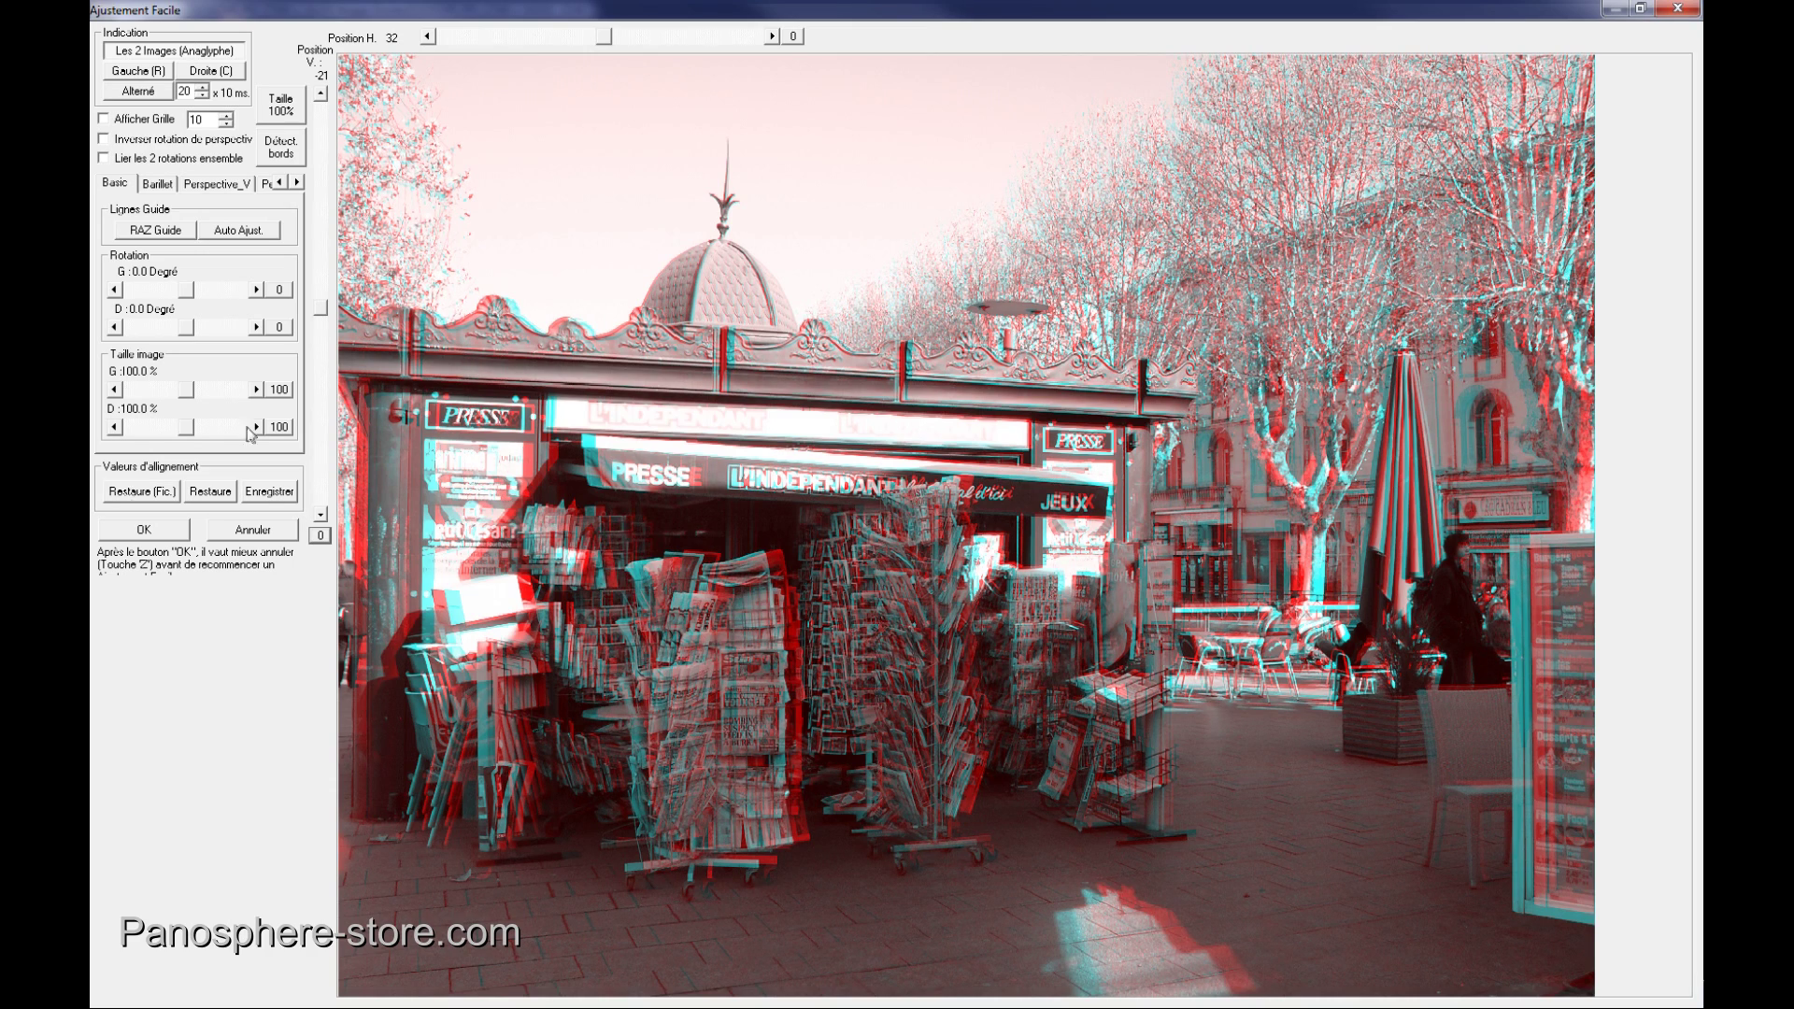
left_click(139, 531)
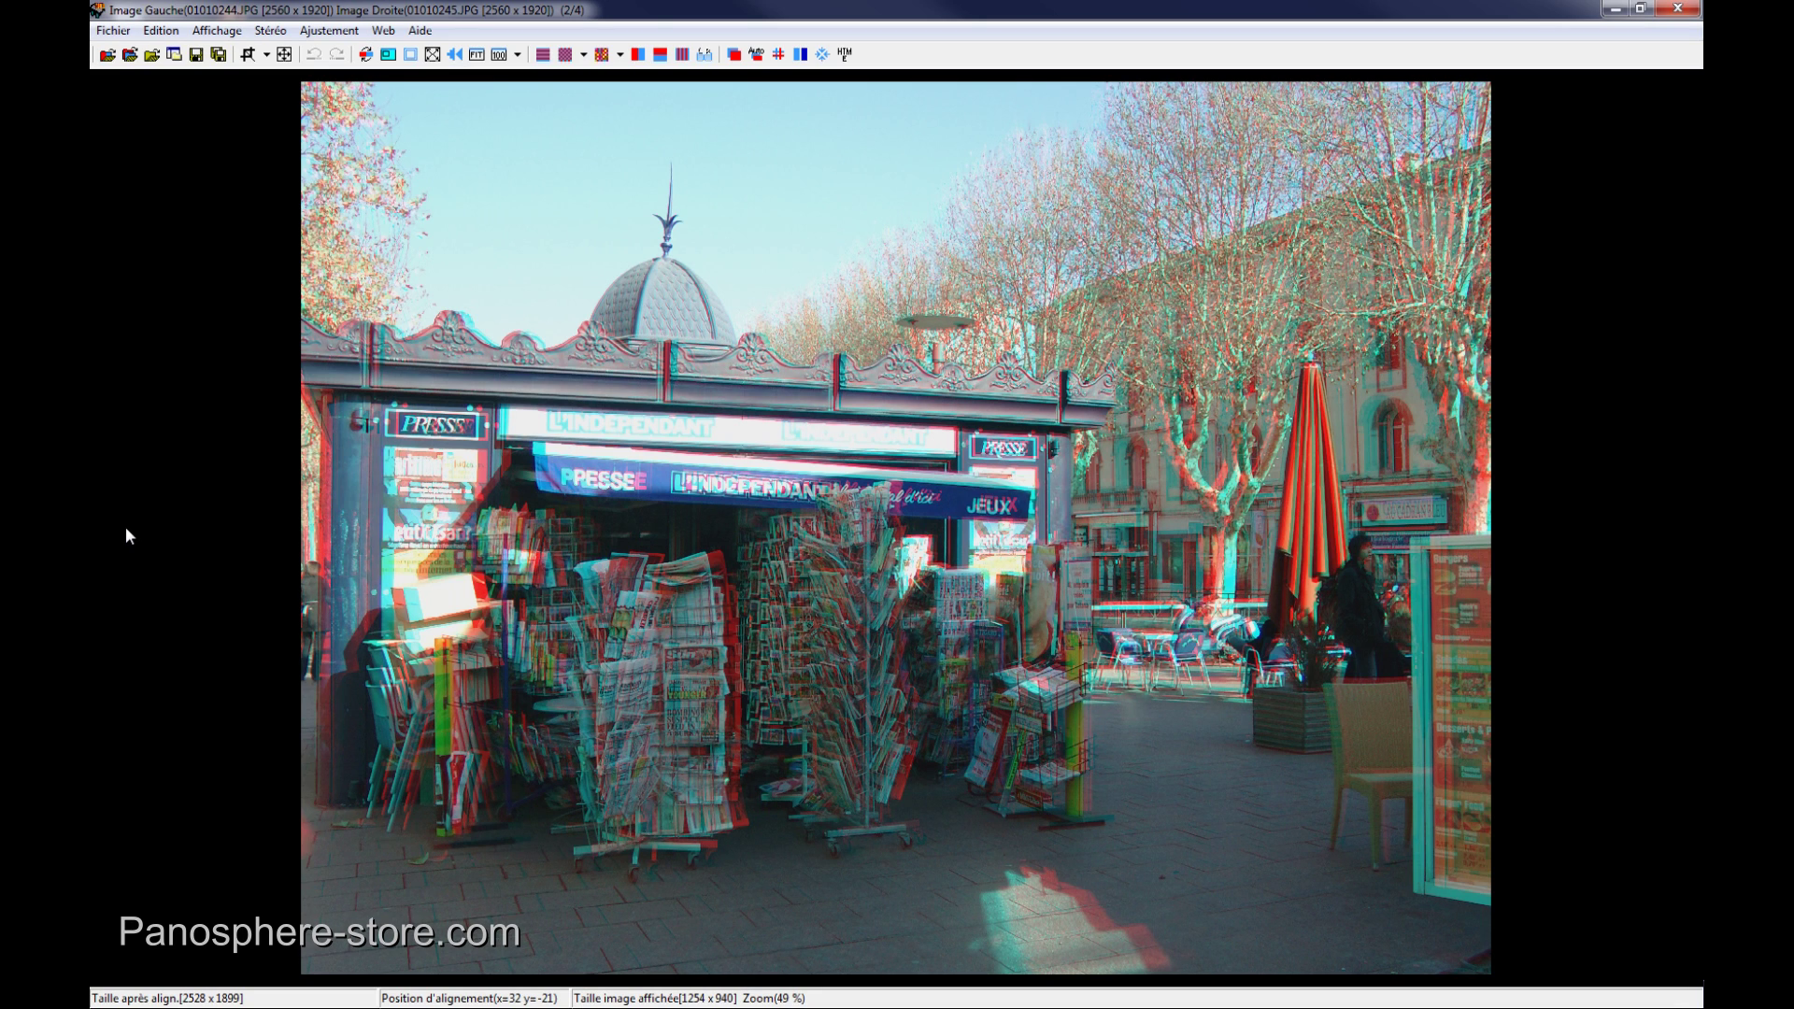
key("Up")
key("Up")
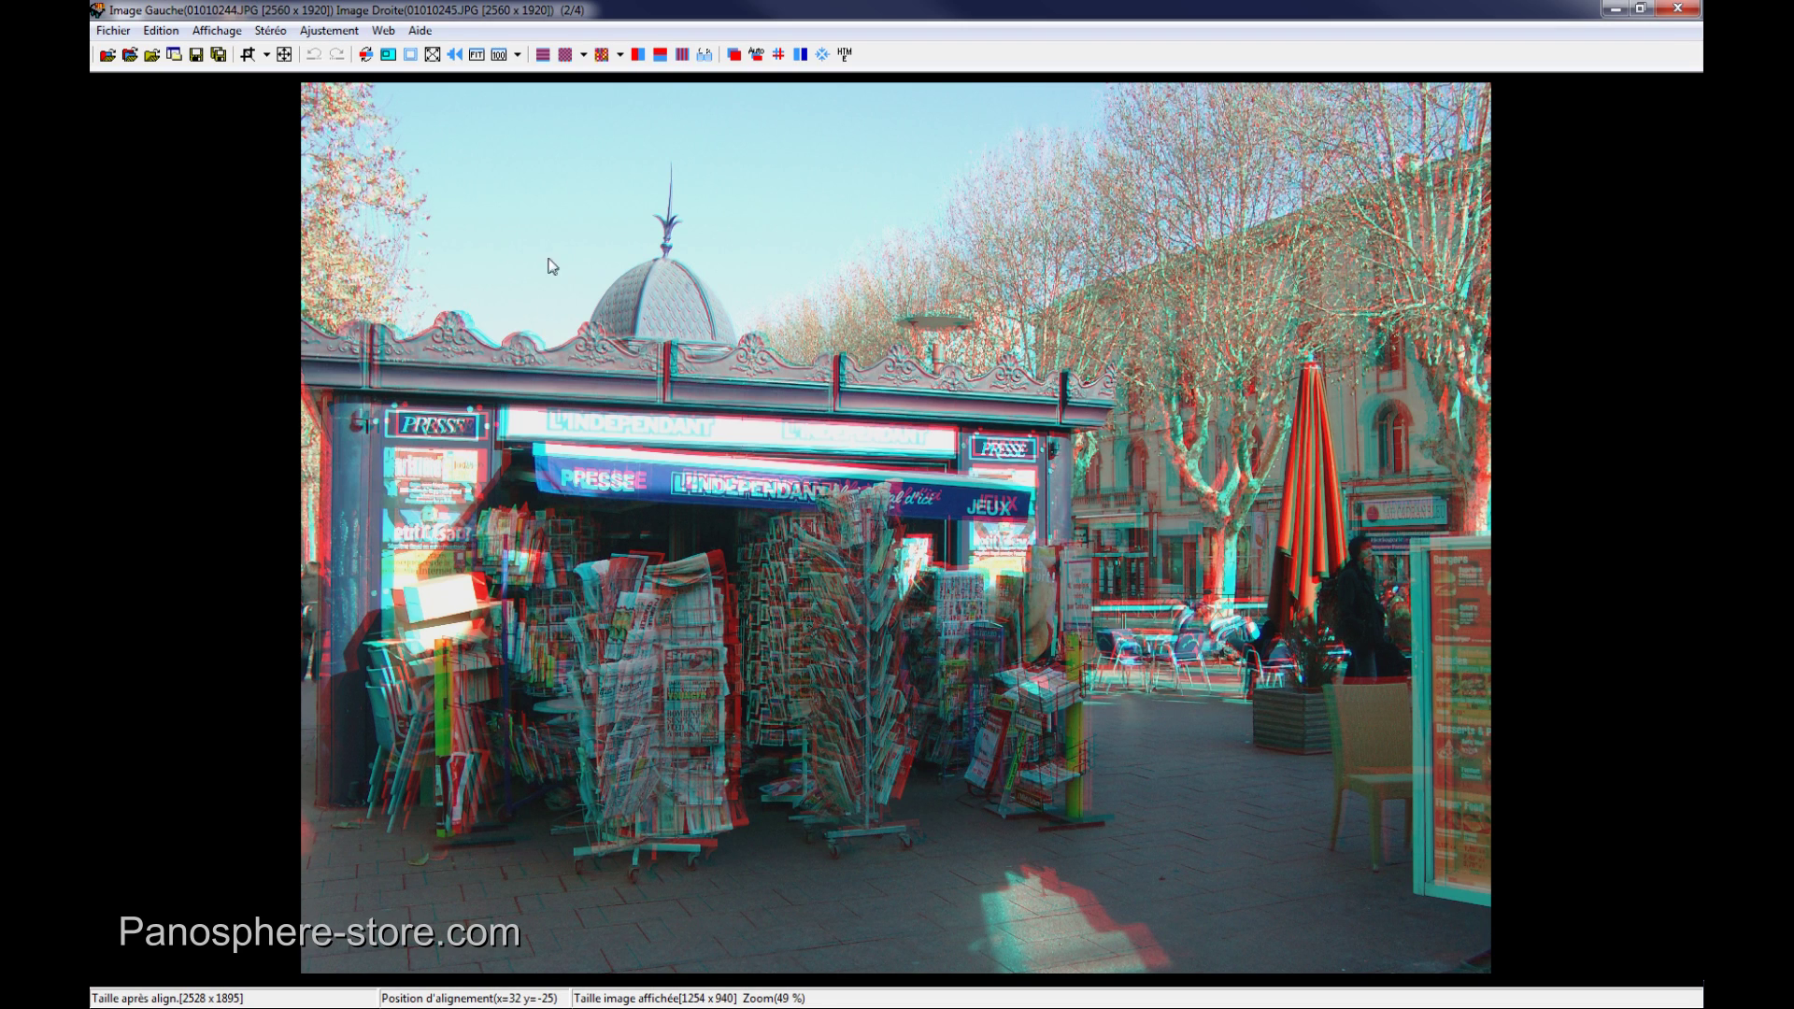
Step: Compare the anaglyph in half-colour (rouge/cyan) and full colour (rouge/cyan), ending on half-colour
left_click(621, 56)
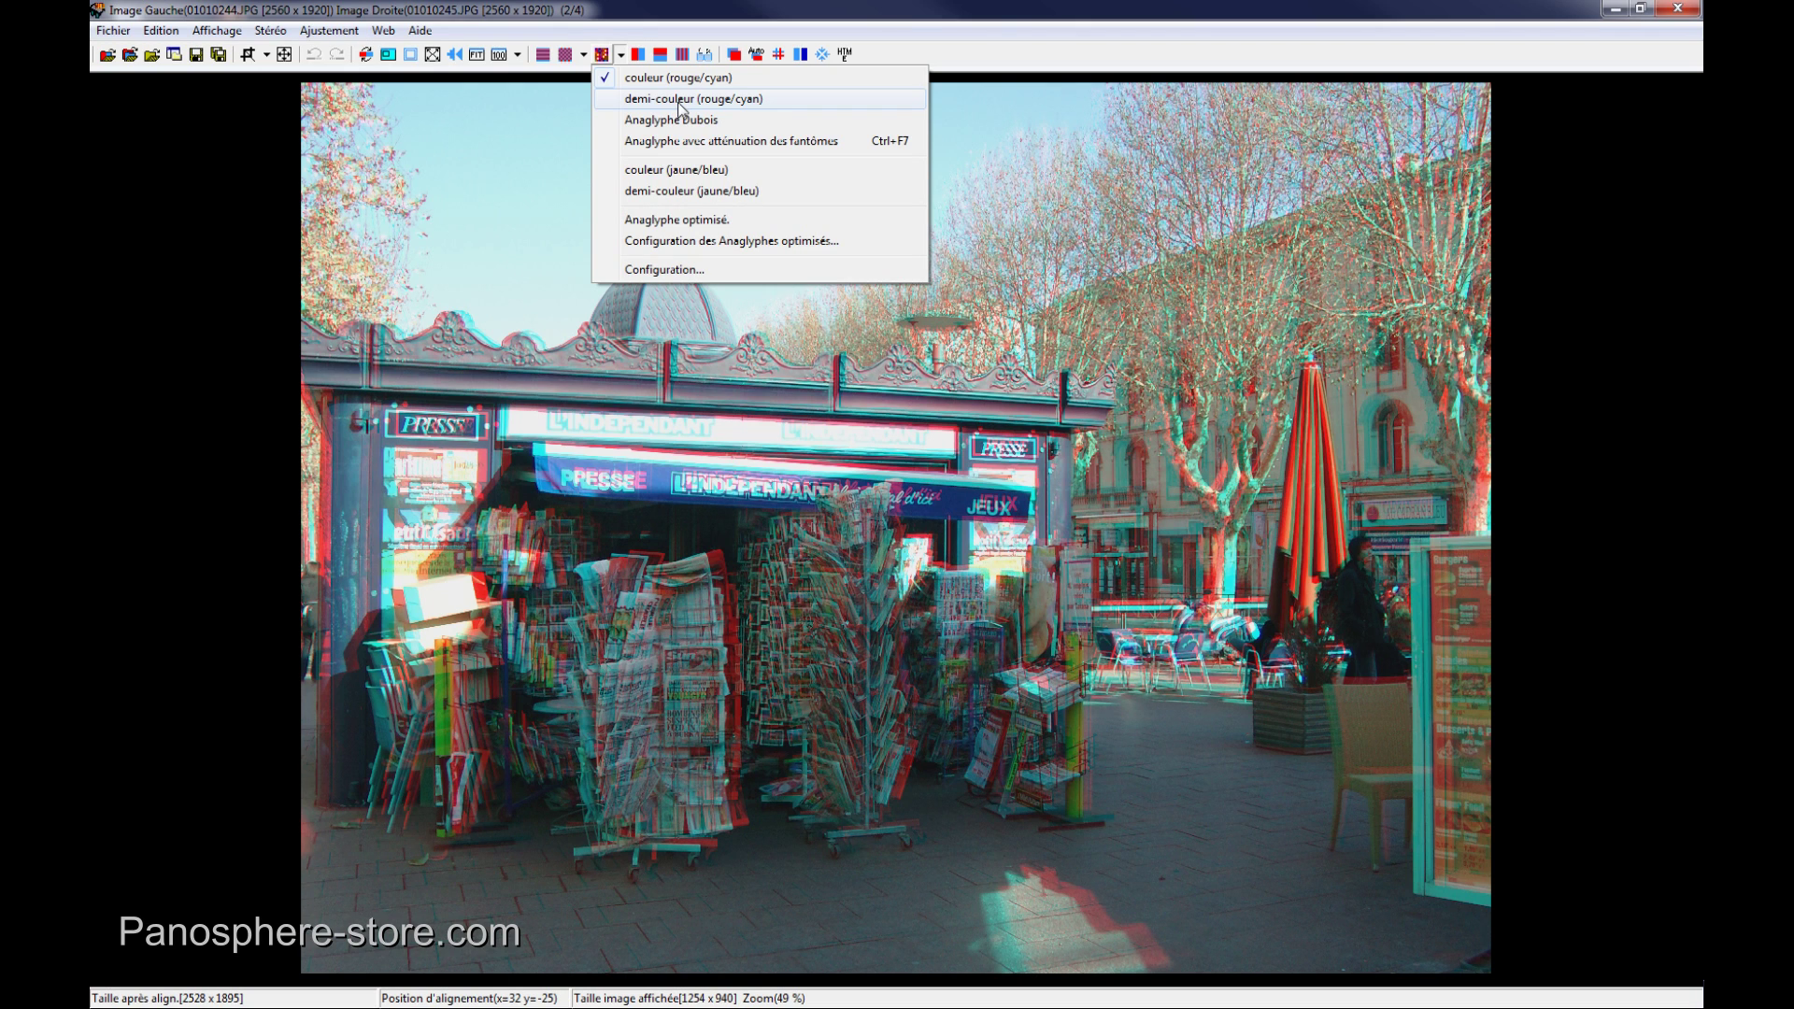
left_click(678, 101)
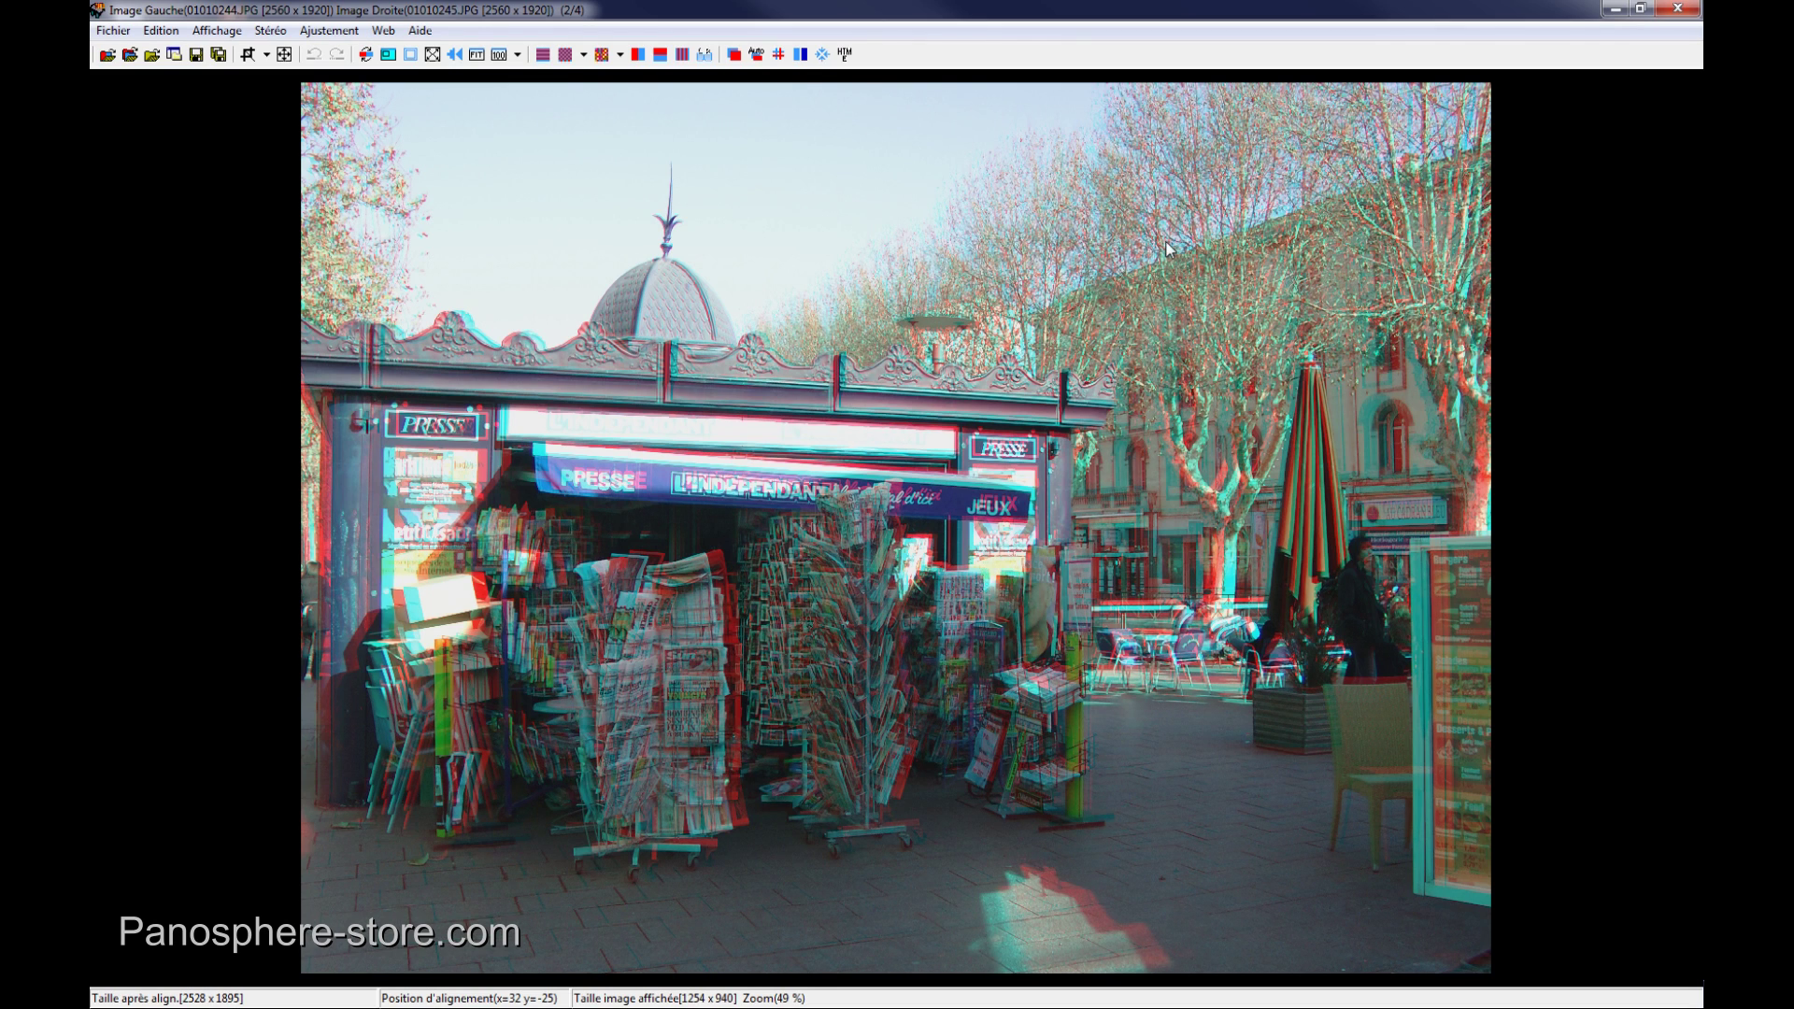
left_click(620, 54)
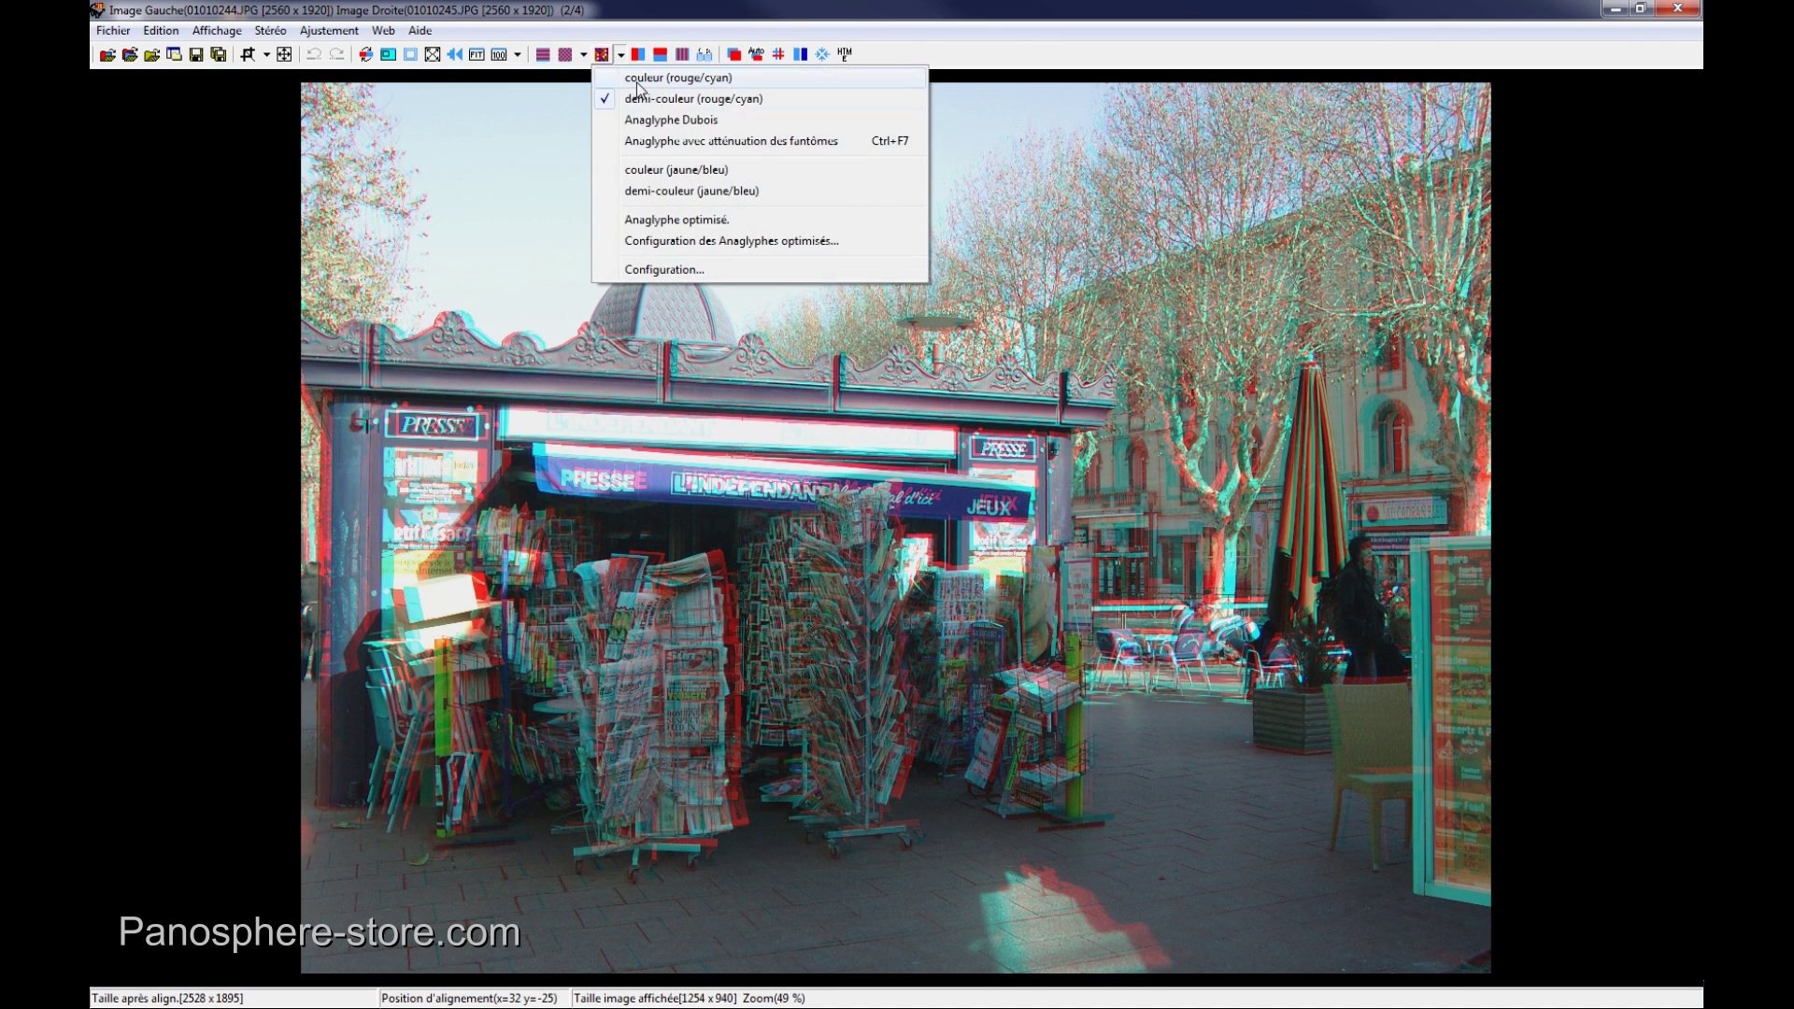
left_click(639, 83)
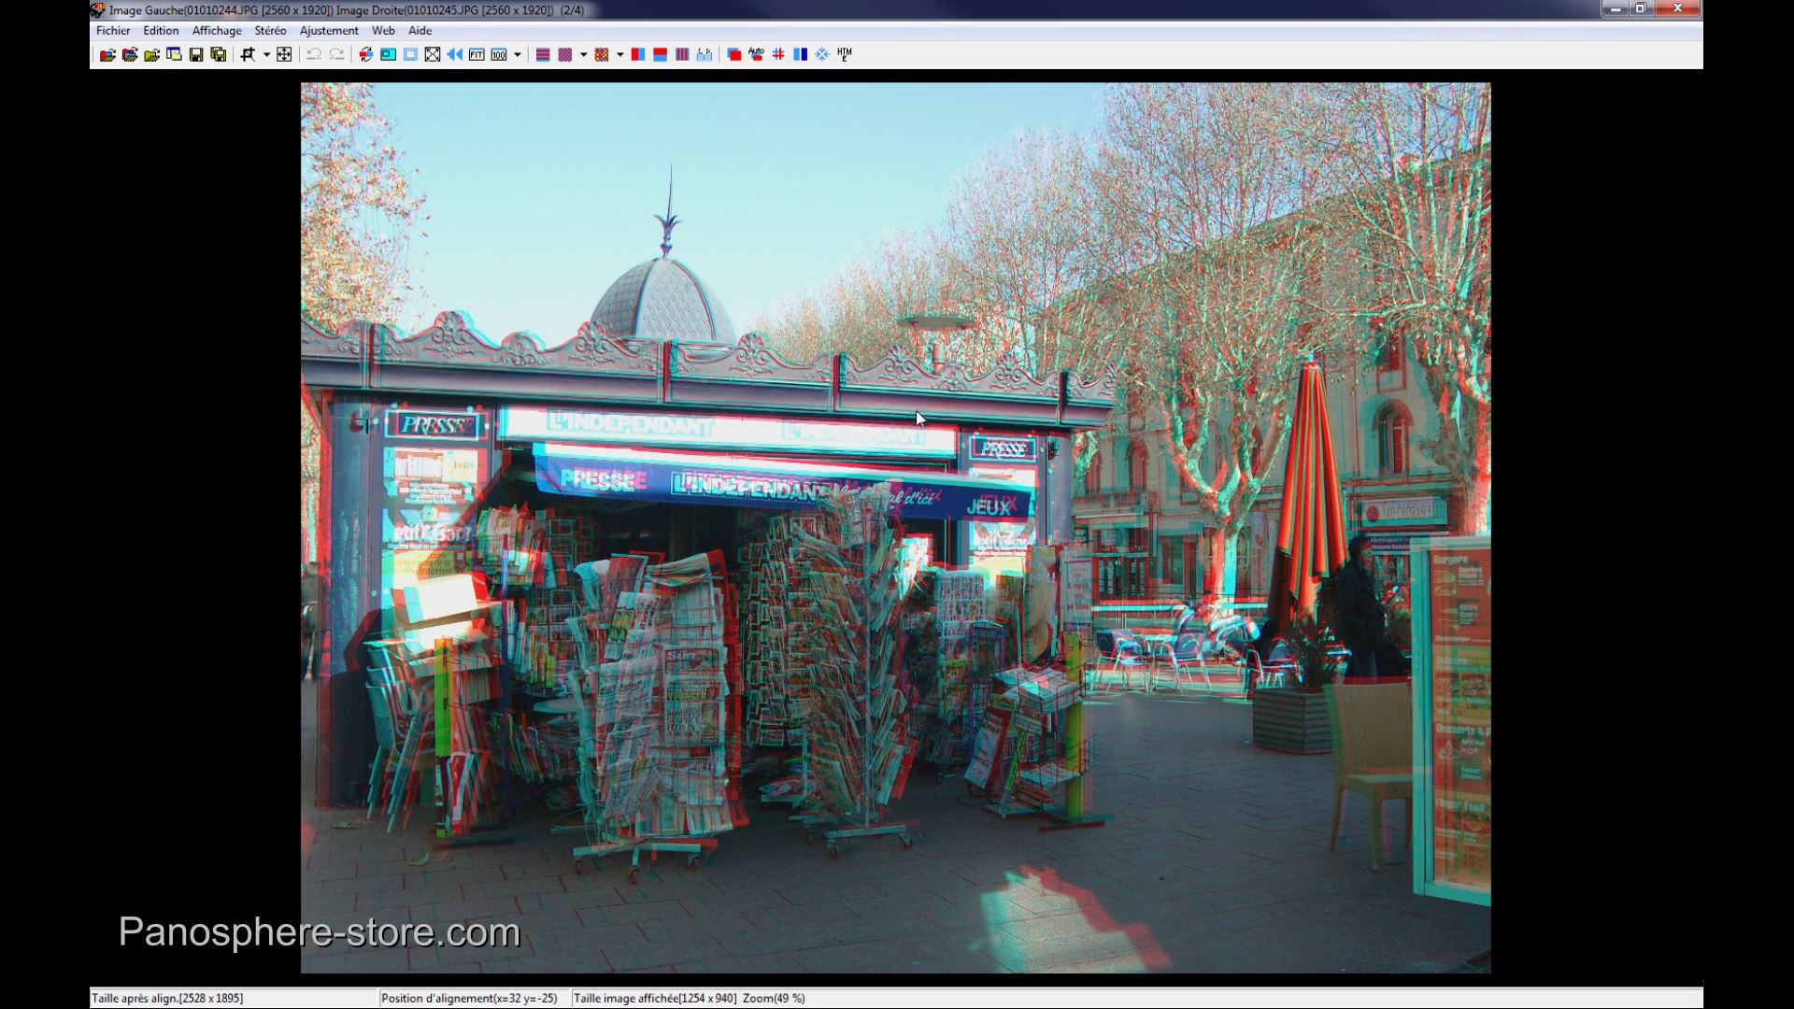
left_click(620, 55)
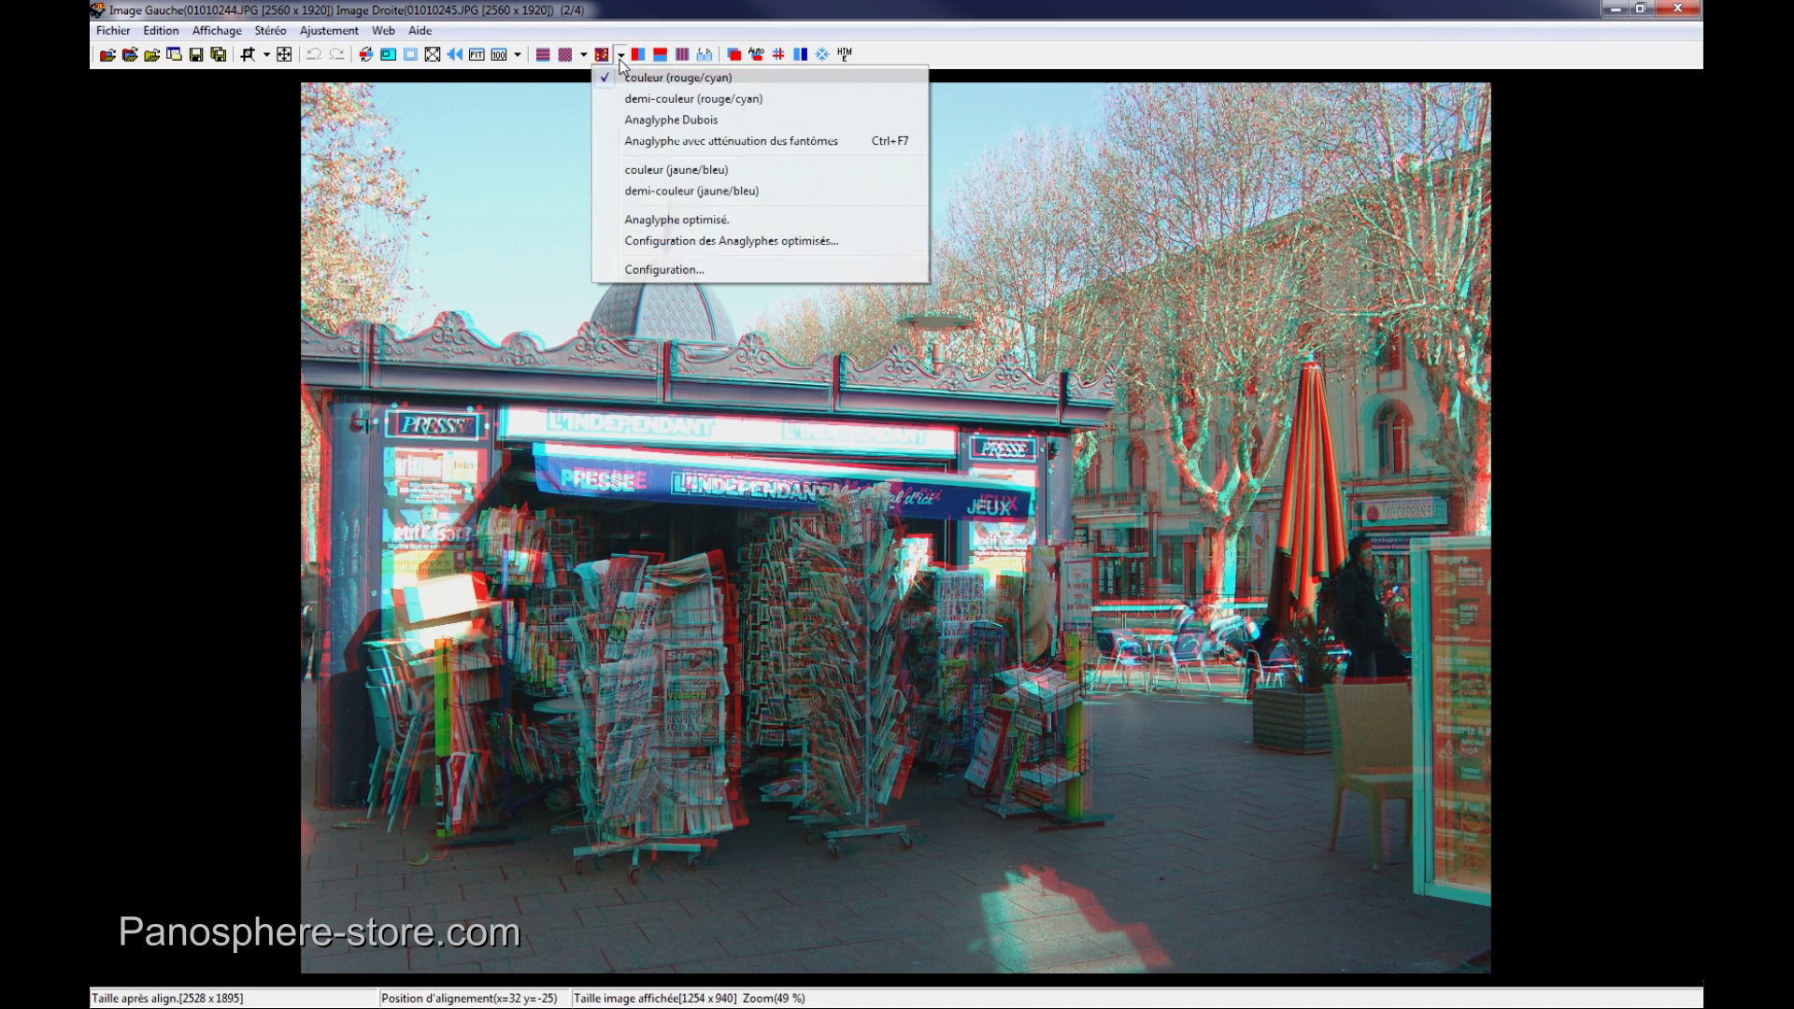
left_click(641, 105)
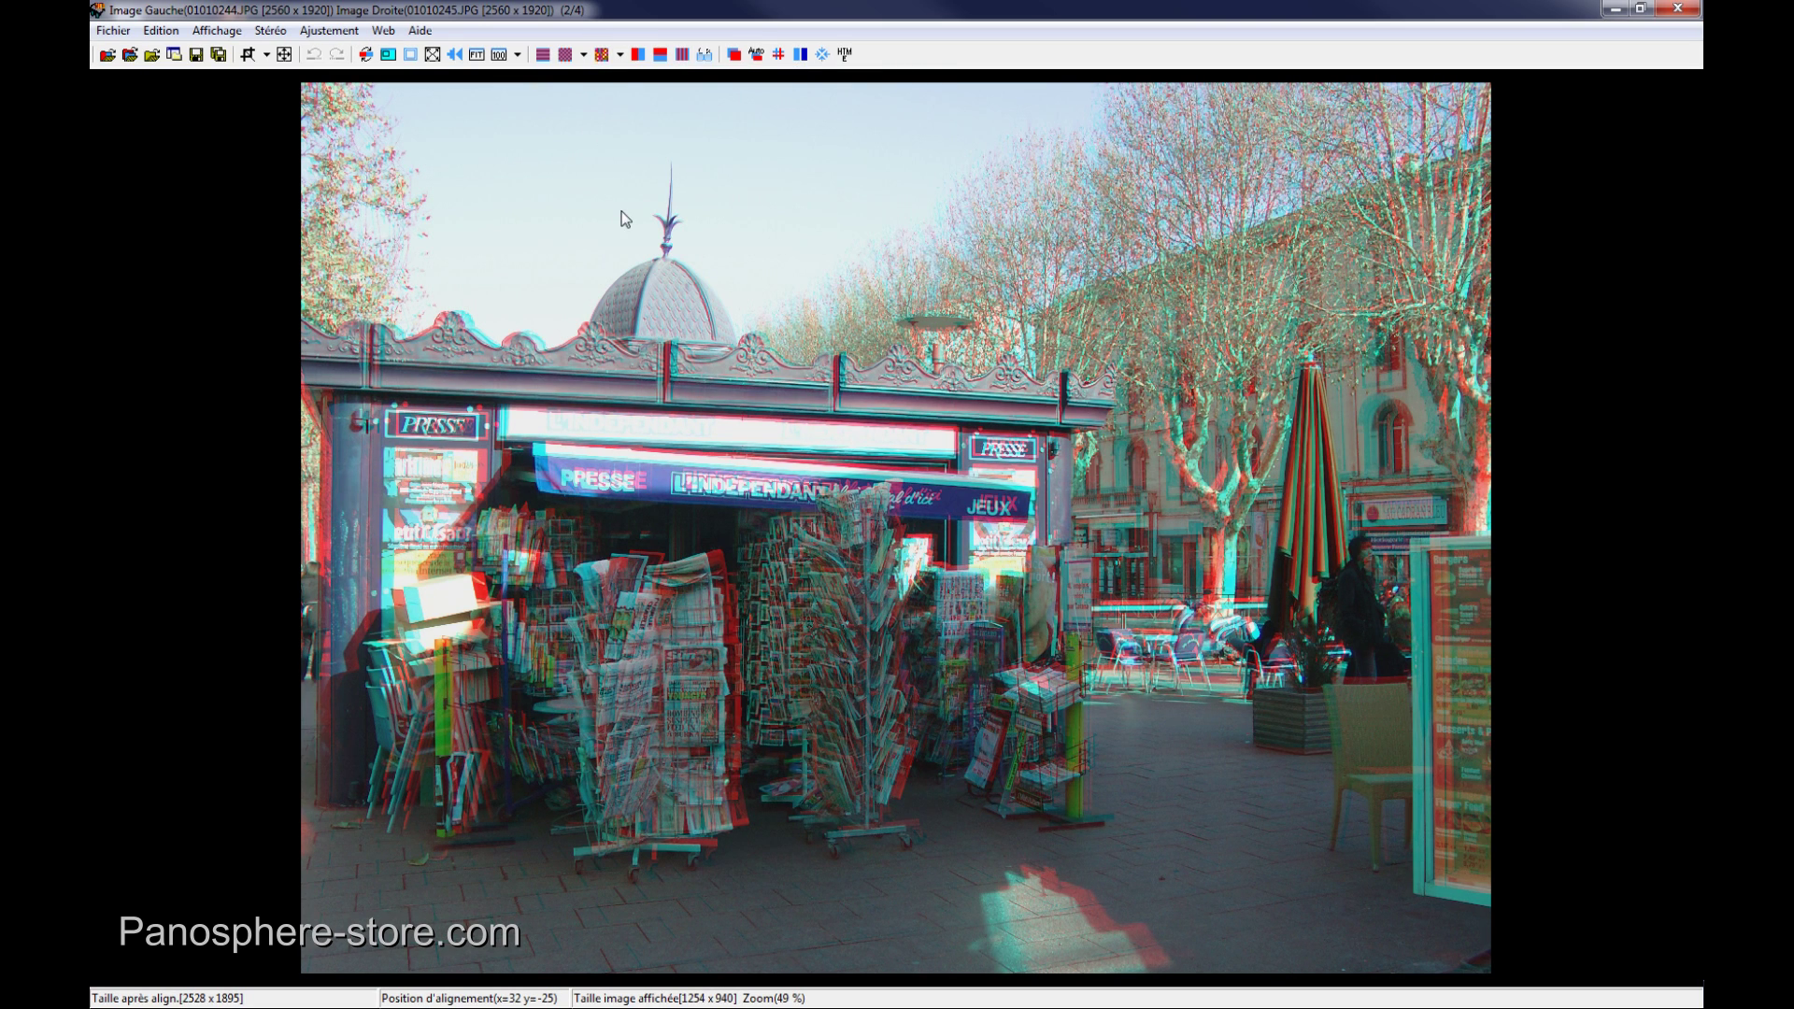
Step: Switch the anaglyph type of the kiosk photo to Anaglyphe Dubois
left_click(620, 54)
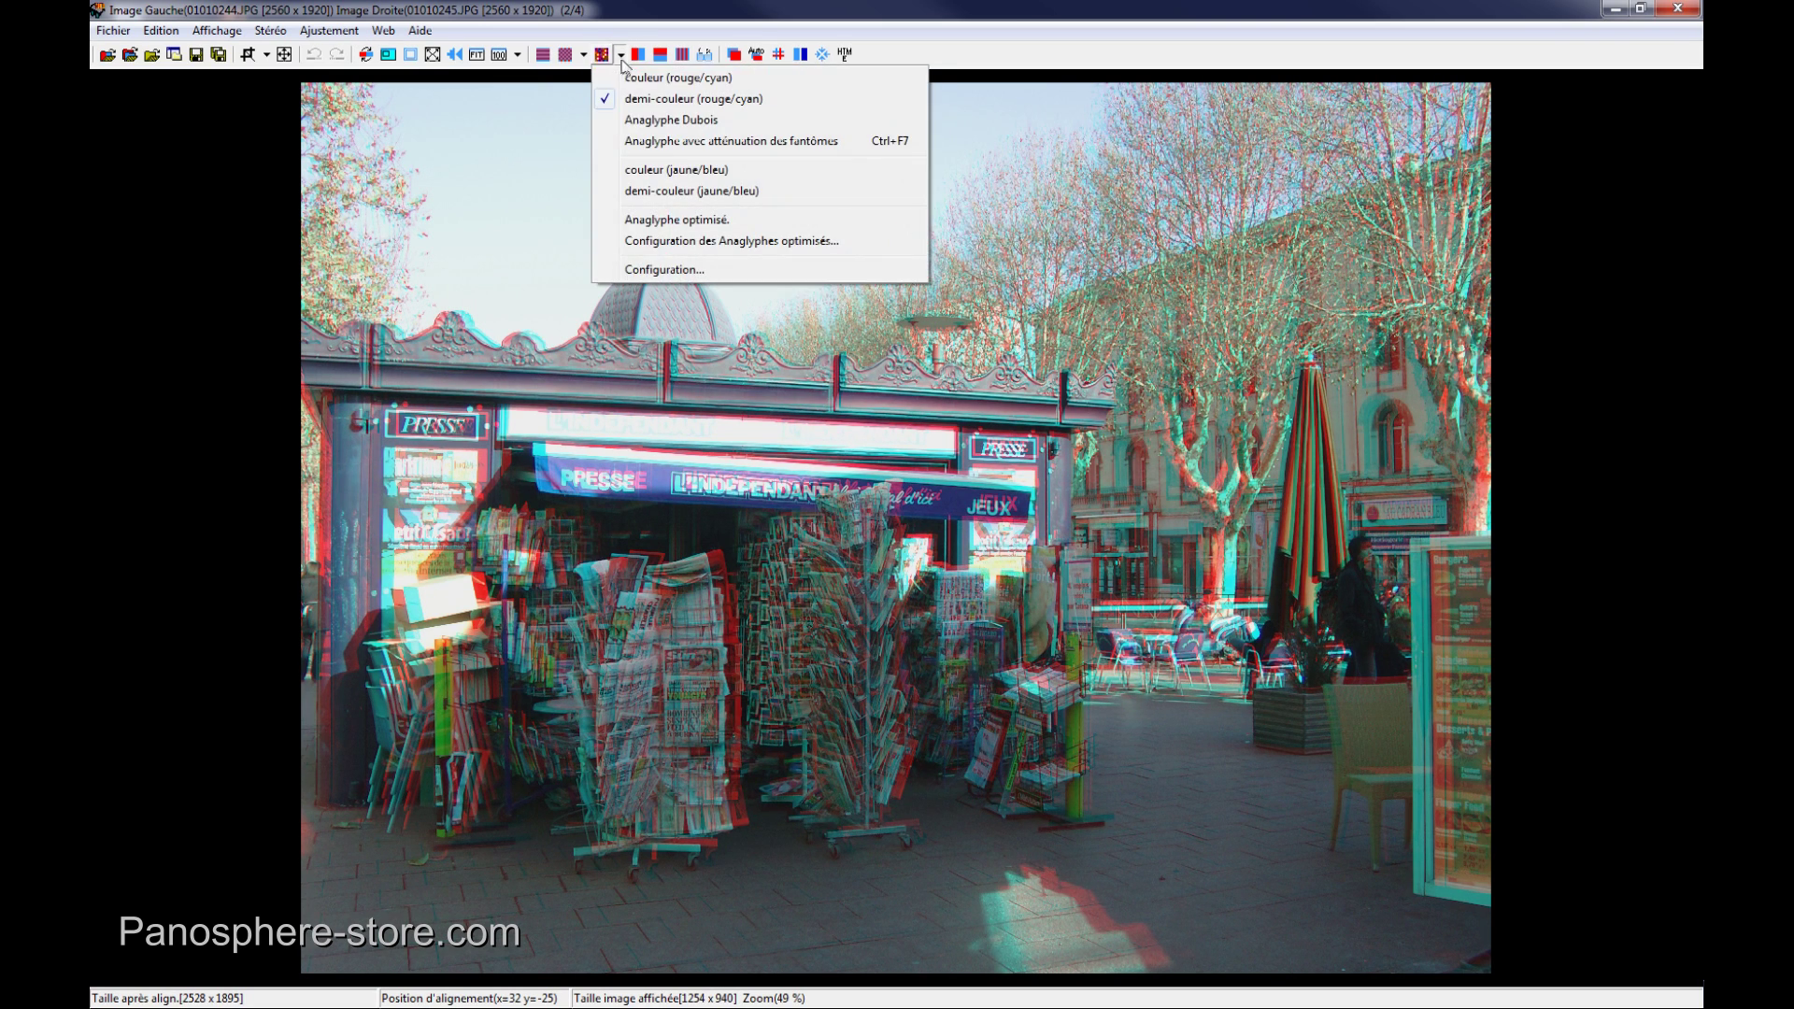
left_click(645, 122)
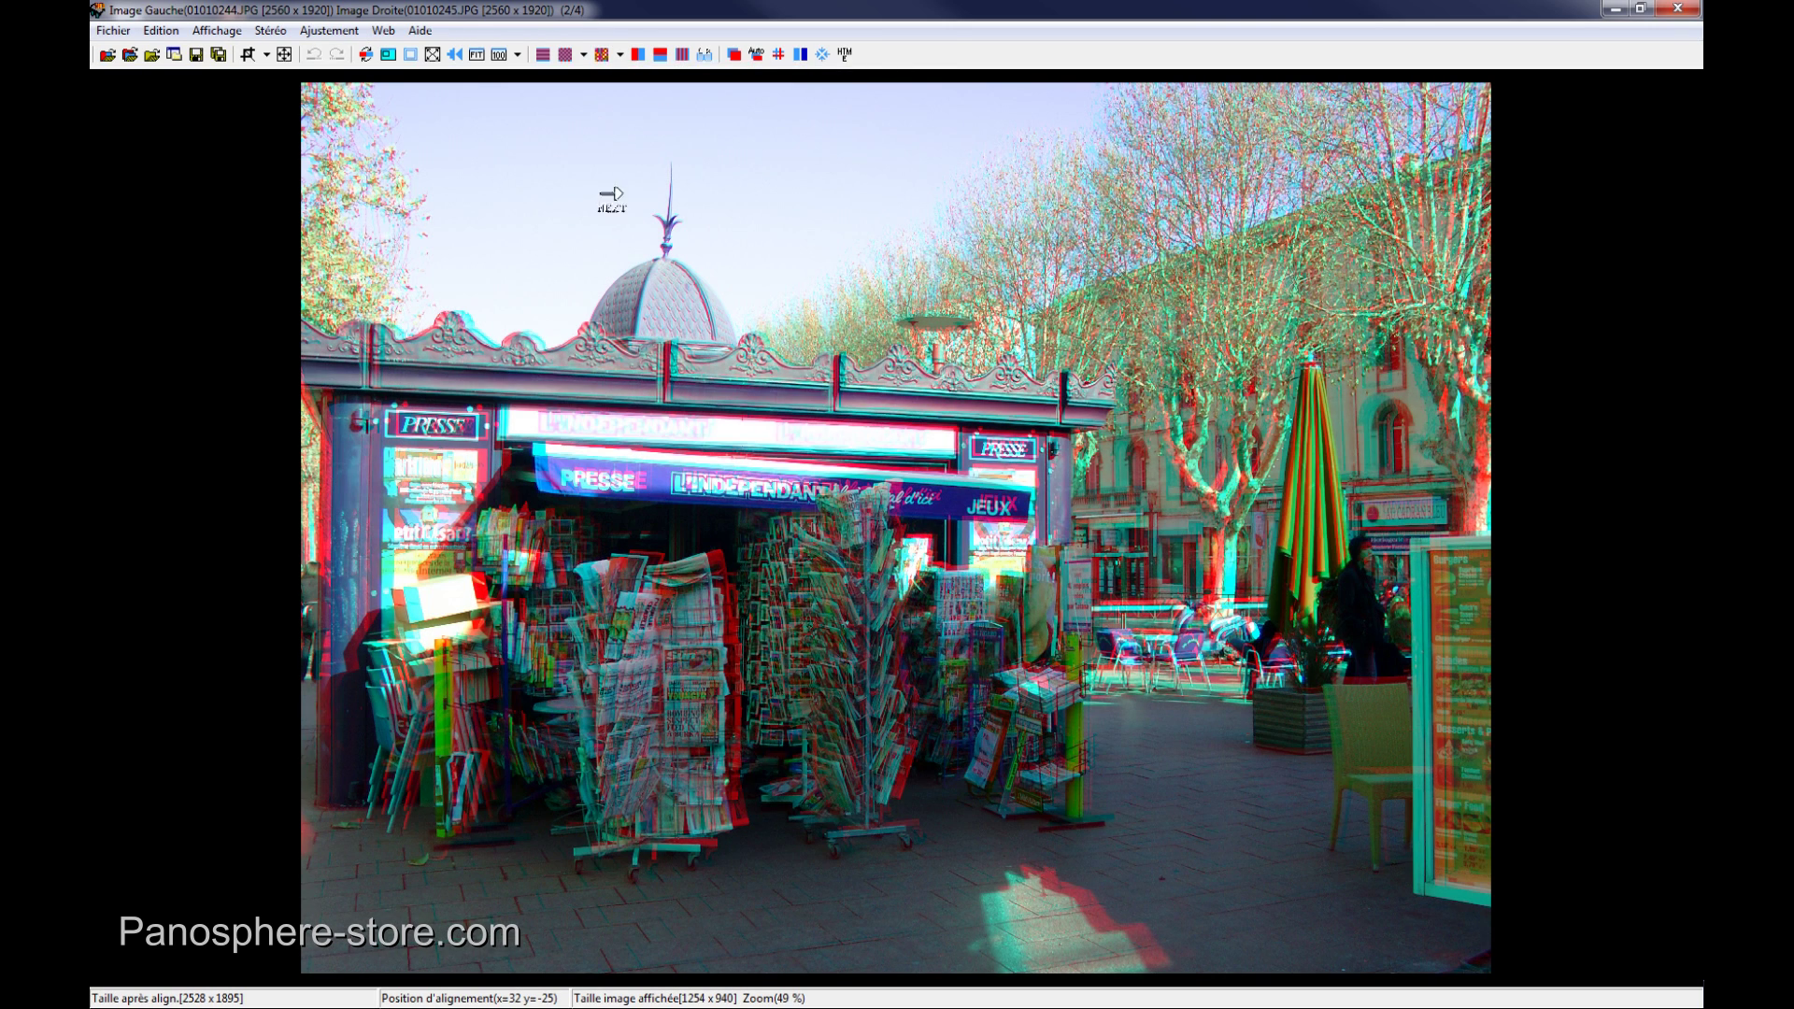